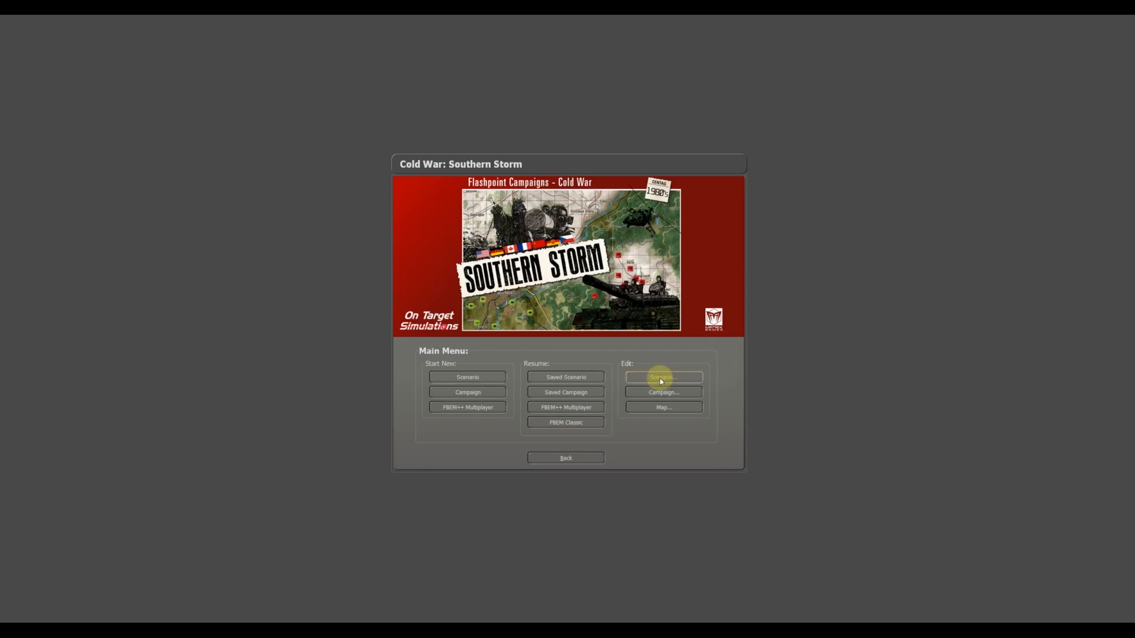
Start a new scenario in the scenario editor and set its start date to 07/12/1989
left_click(660, 379)
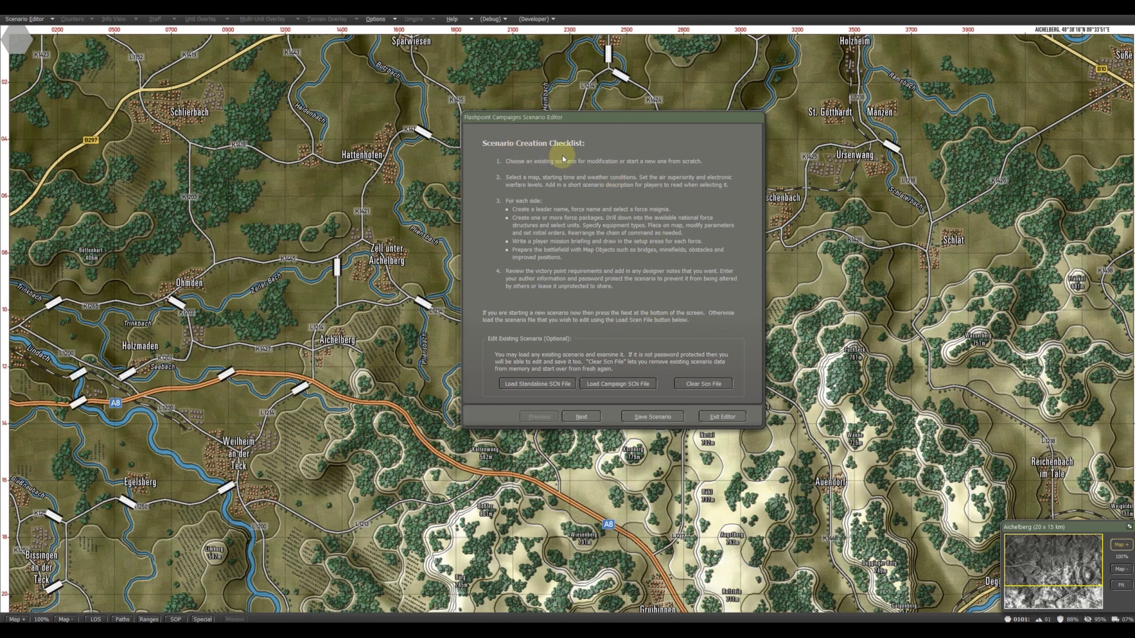
left_click(582, 417)
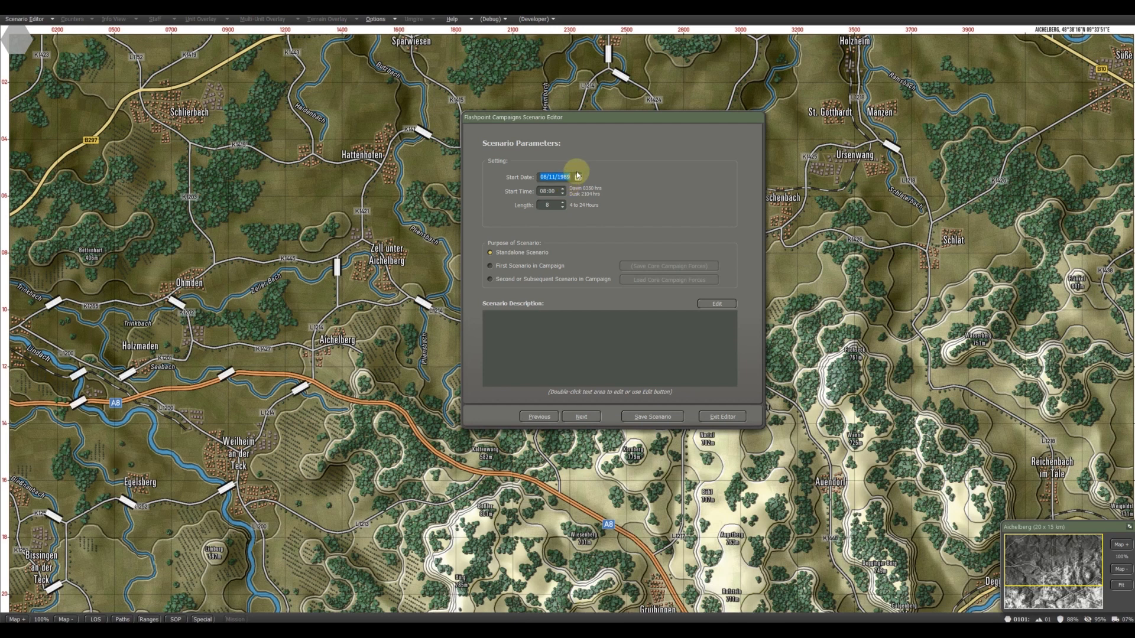
left_click(576, 179)
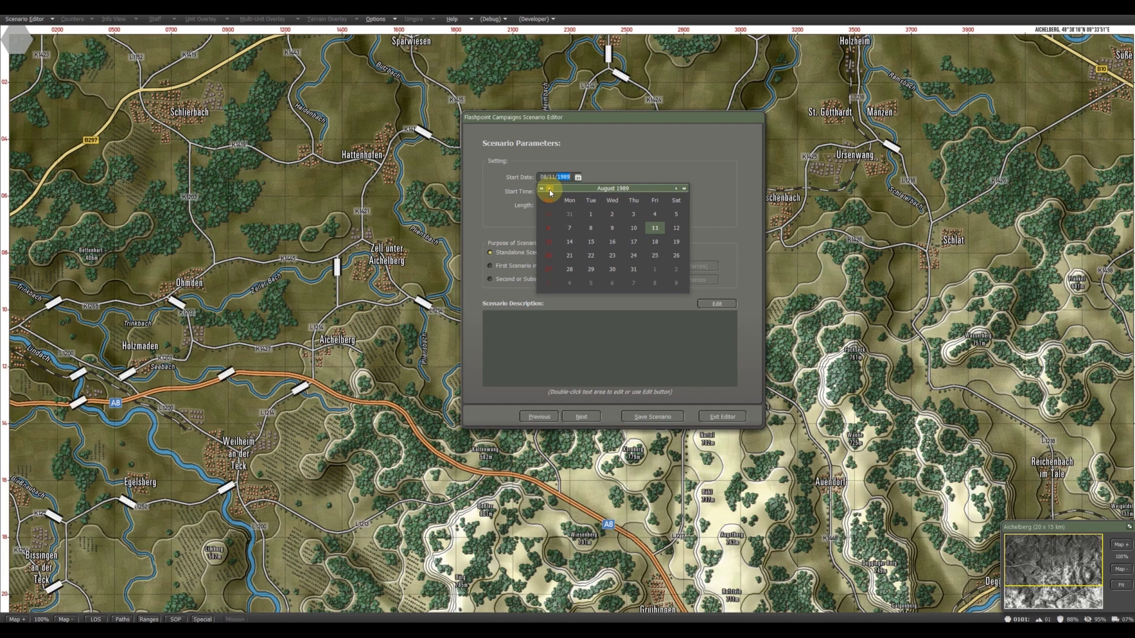
left_click(550, 189)
left_click(613, 242)
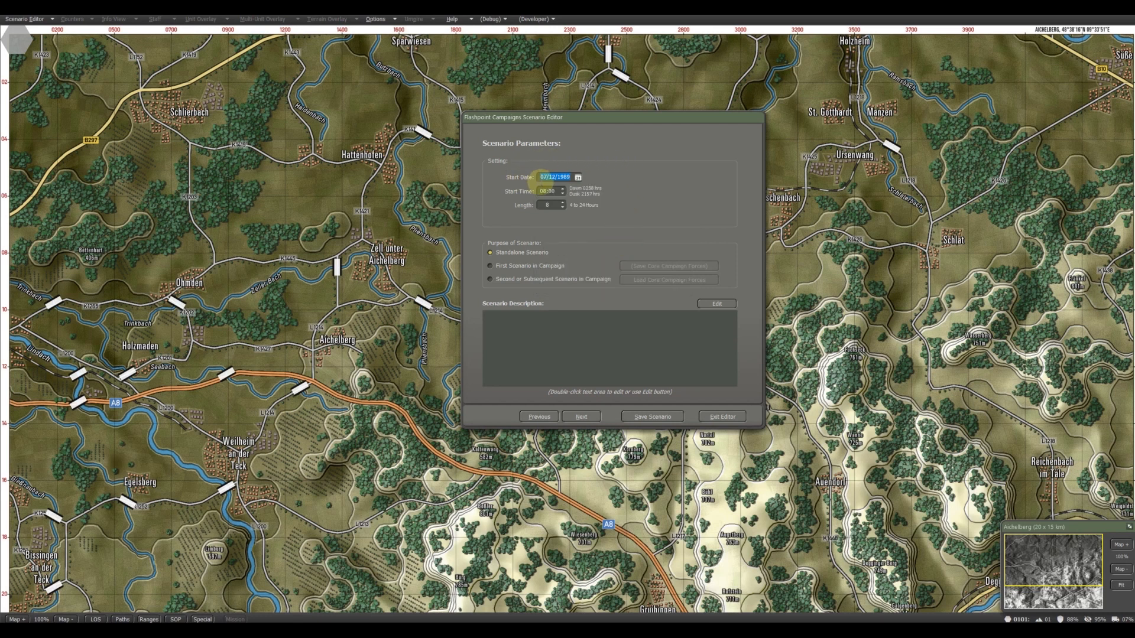
Set the scenario's start time to 06:00 and its length to 6 hours
left_click(562, 195)
left_click(563, 195)
left_click(564, 209)
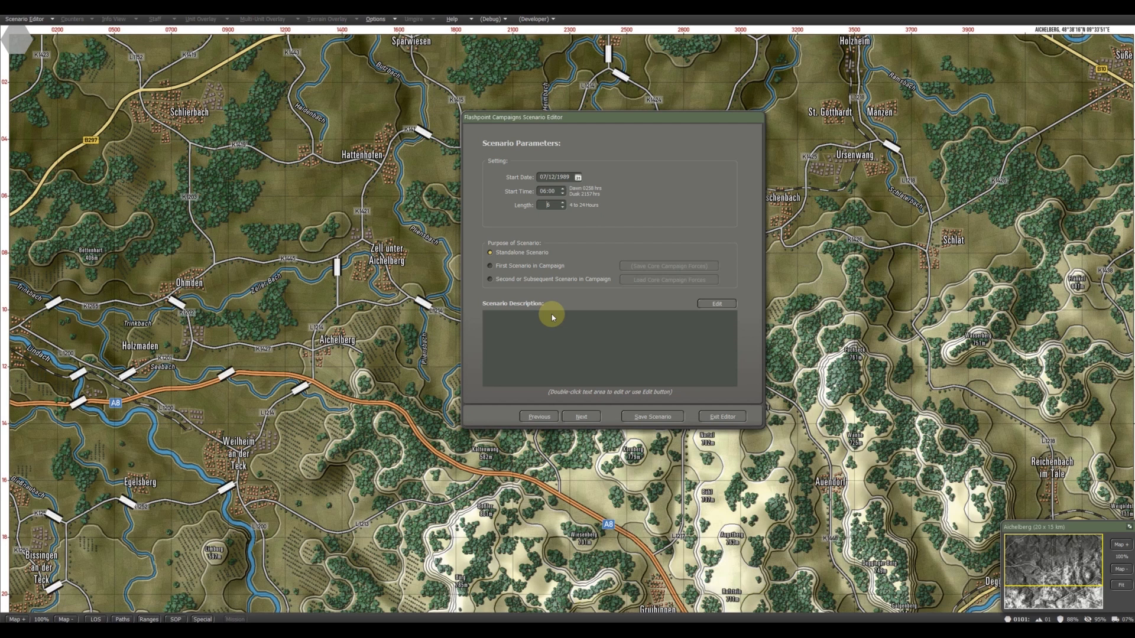
Write the scenario description "This scenario was created todemonstrate how to create a standalone scenario.", preview it as HTML and accept it
left_click(716, 305)
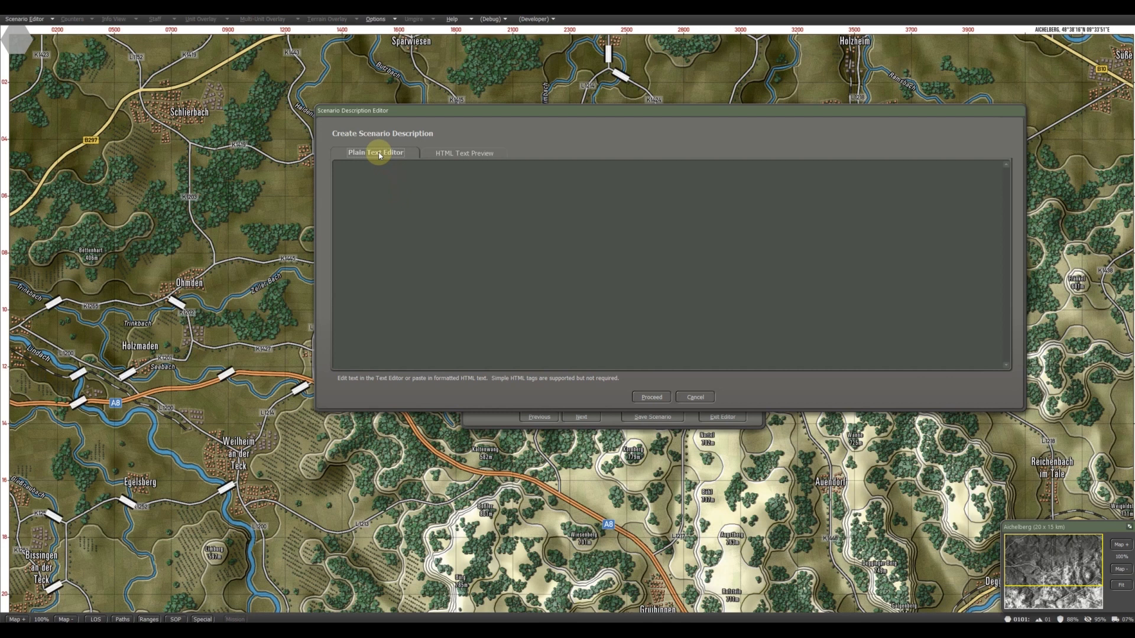
left_click(448, 156)
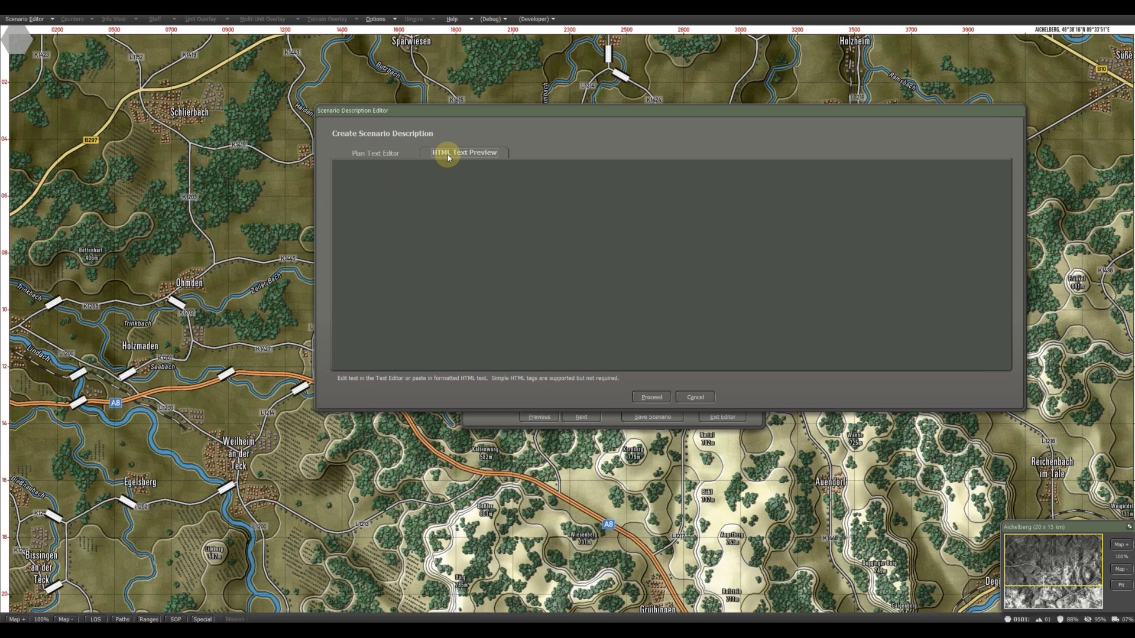
left_click(402, 154)
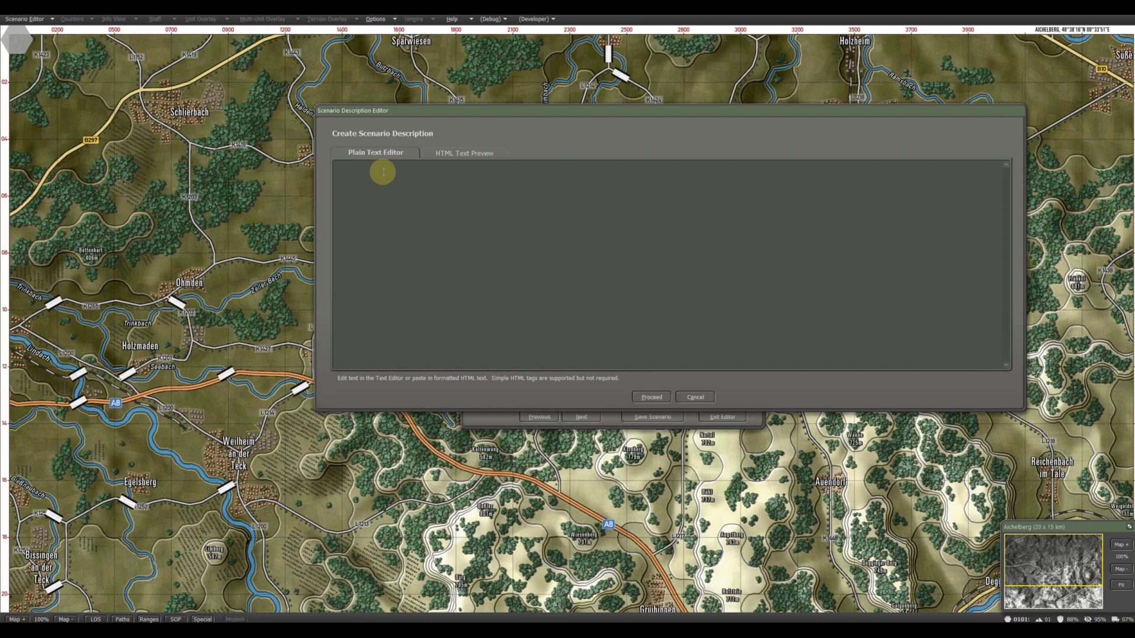
type("This scenario was cre")
type("ated todemonstrate how to create a s")
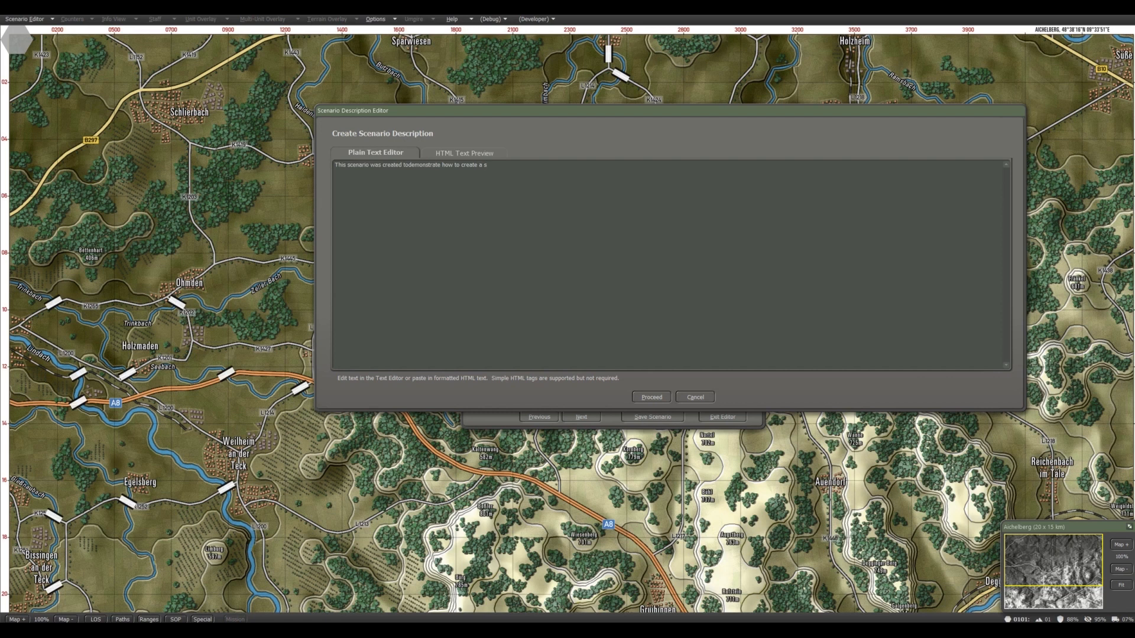
type("tandalone scenario.")
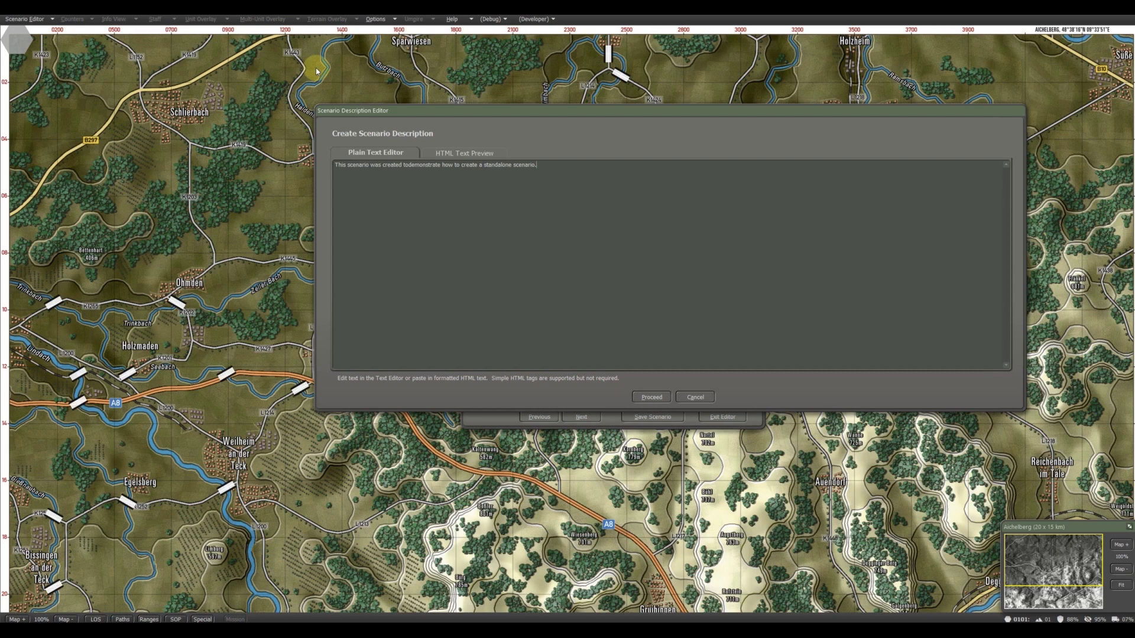
left_click(468, 154)
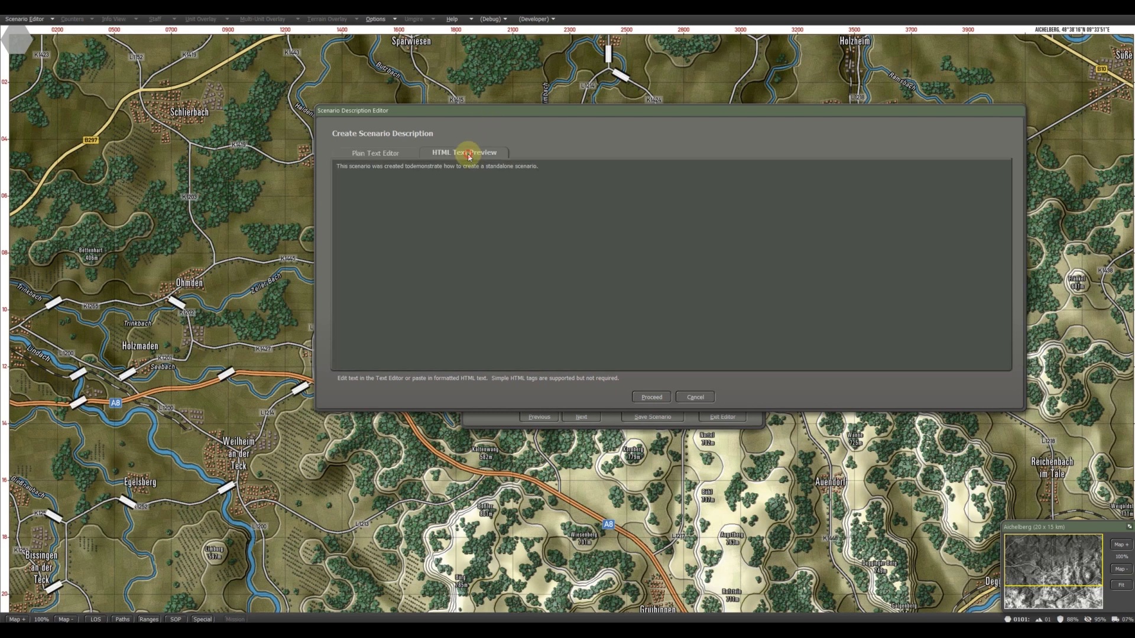
left_click(398, 156)
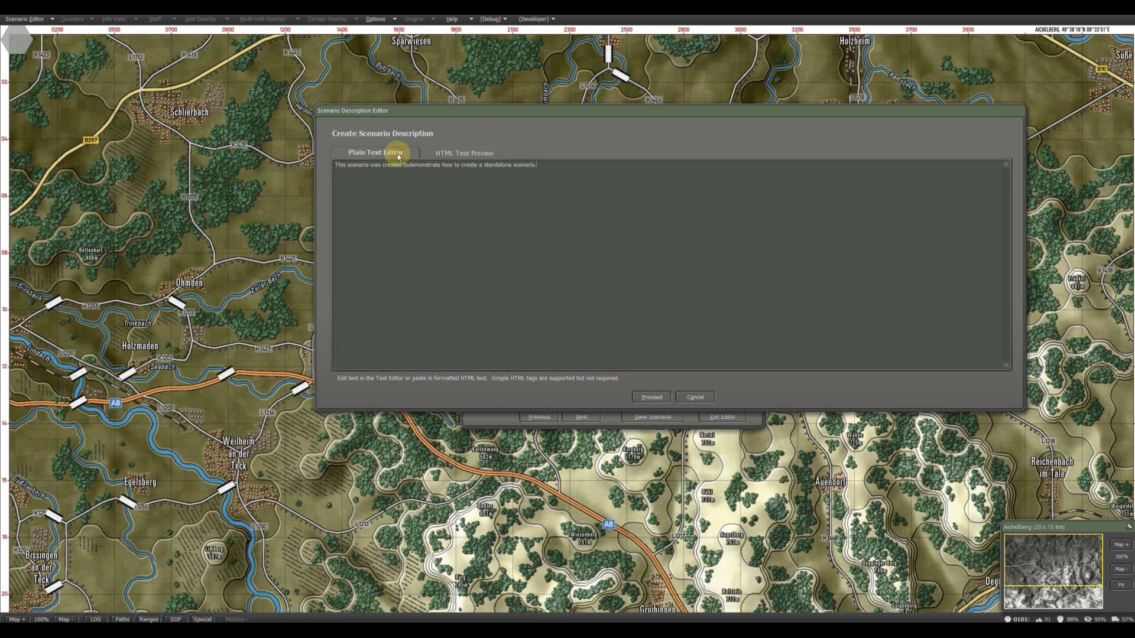
left_click(650, 398)
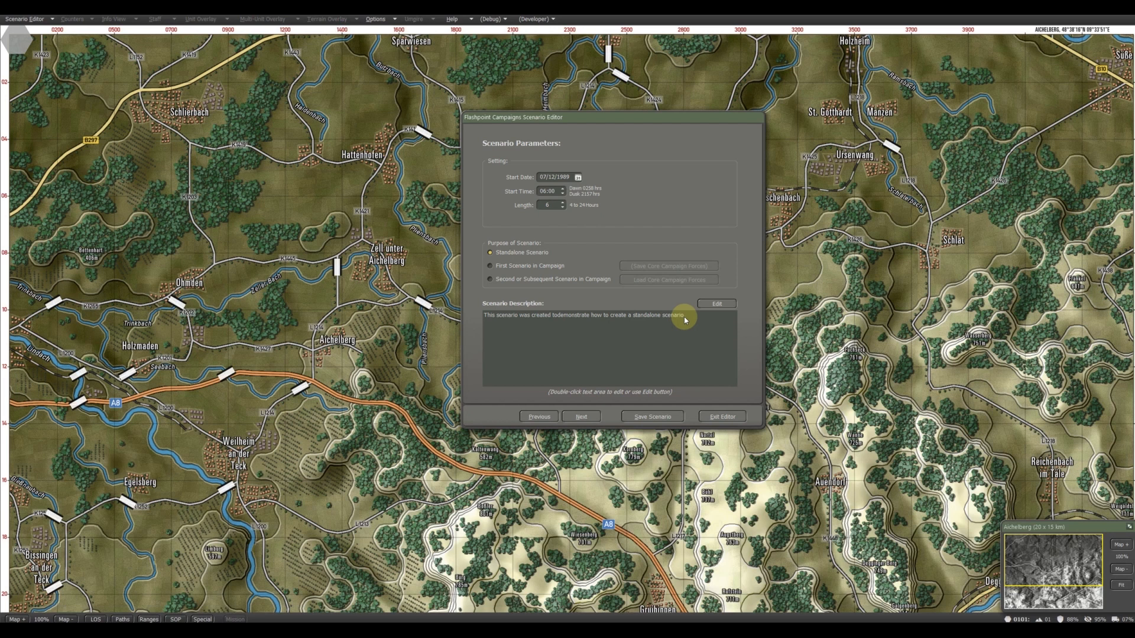
Load the Amberg map for the scenario and move the editor dialog off the town of Amberg
left_click(583, 416)
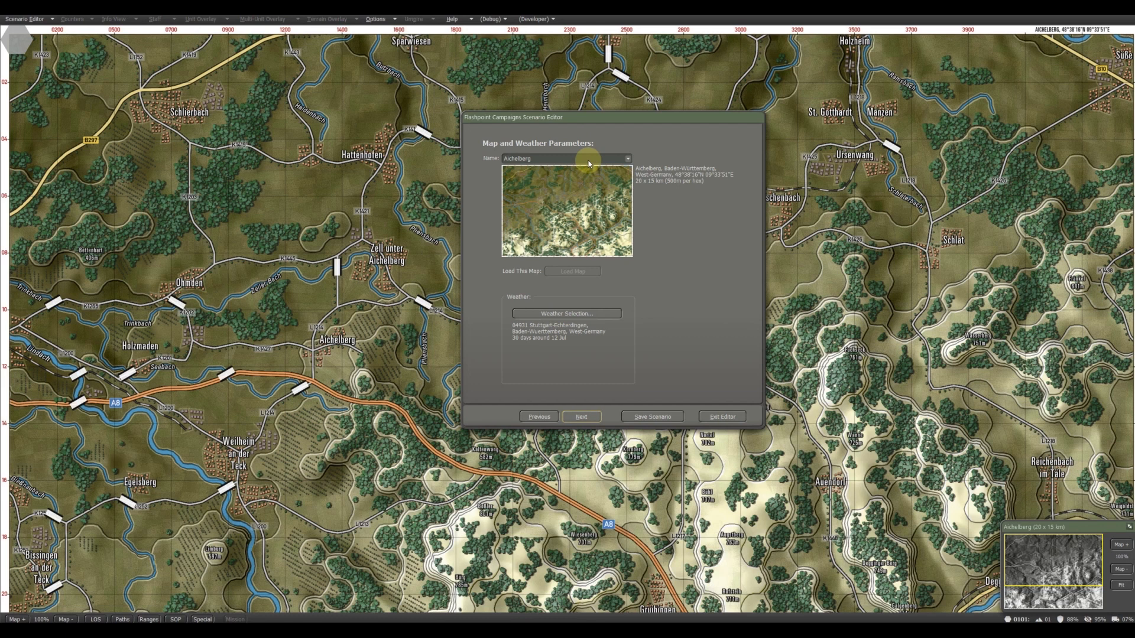
left_click(628, 158)
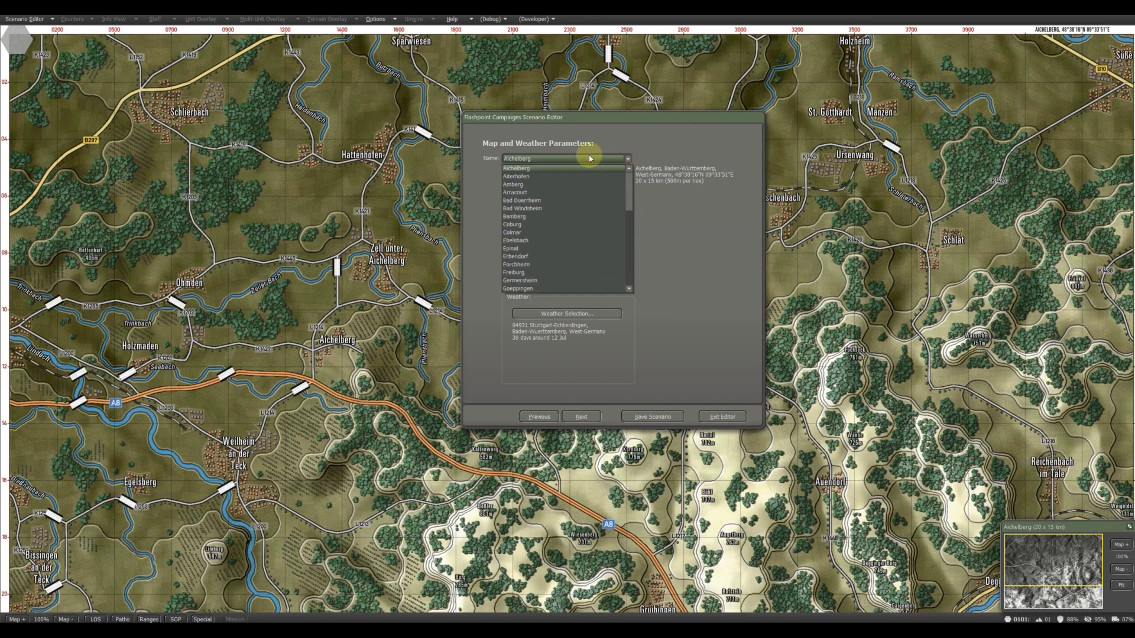
left_click(531, 186)
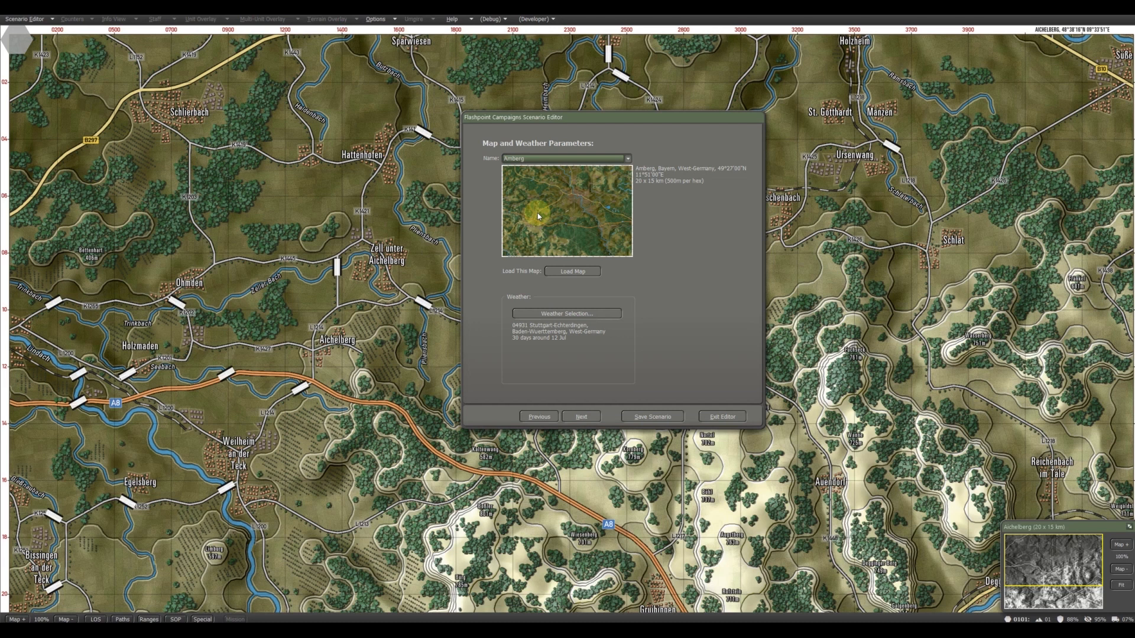
left_click(567, 272)
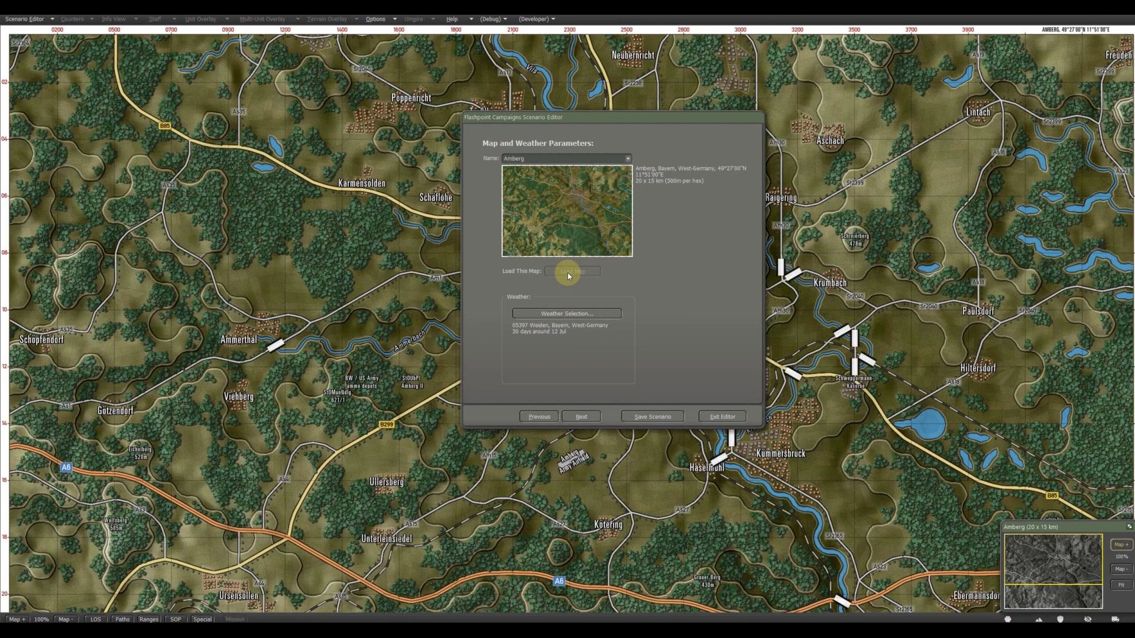
left_click_drag(695, 125, 536, 104)
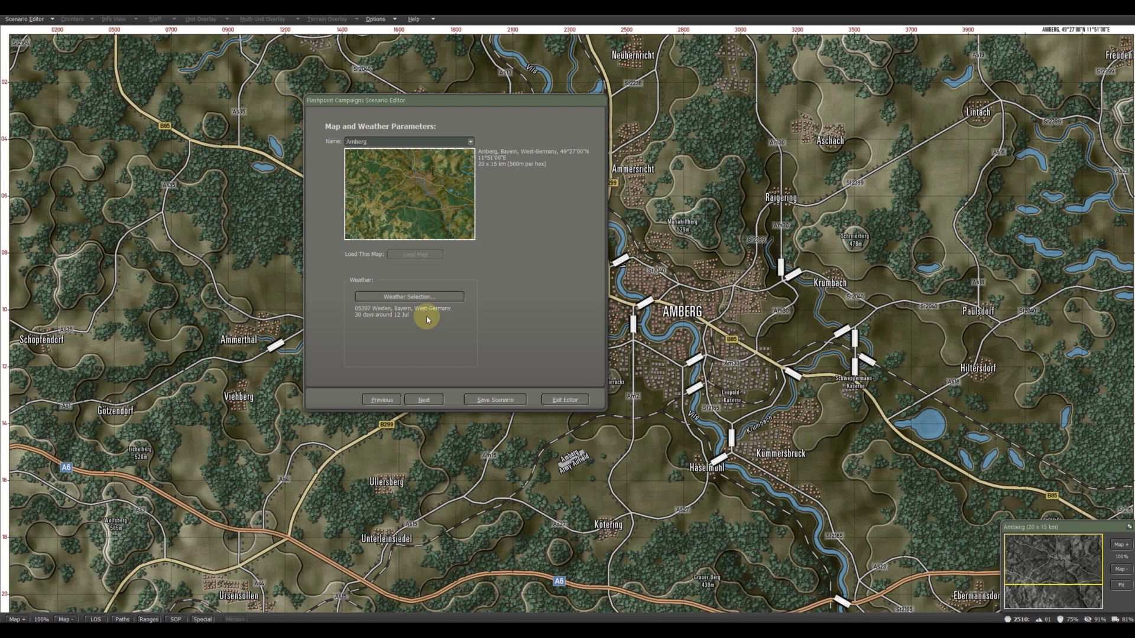
Open the weather selection and limit the years of weather data to 2010 only
left_click(424, 297)
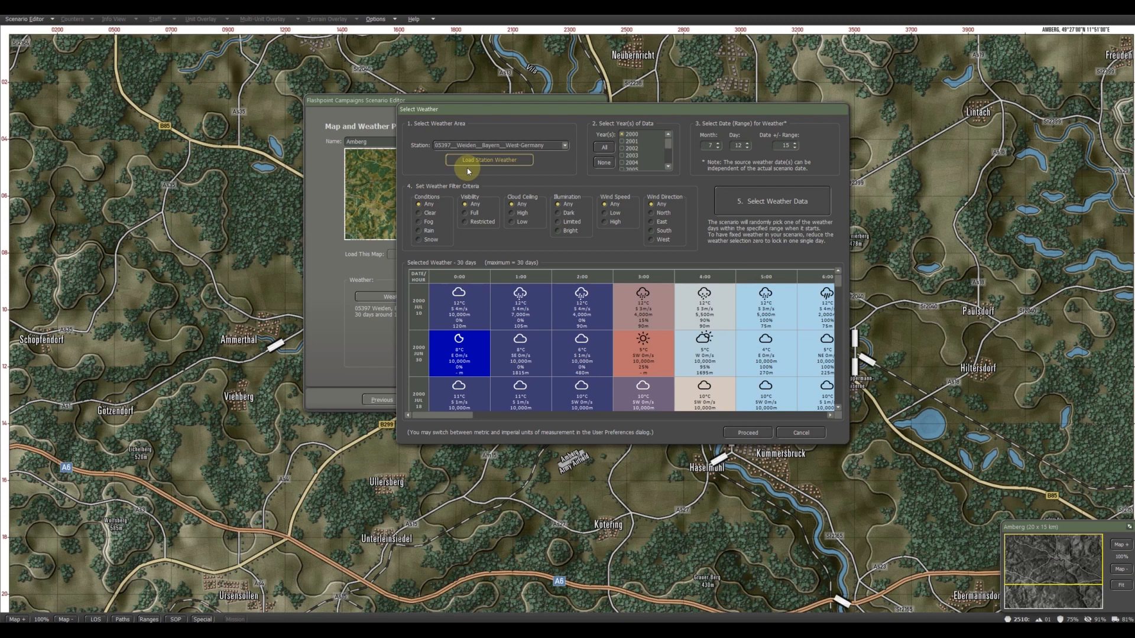
left_click(564, 146)
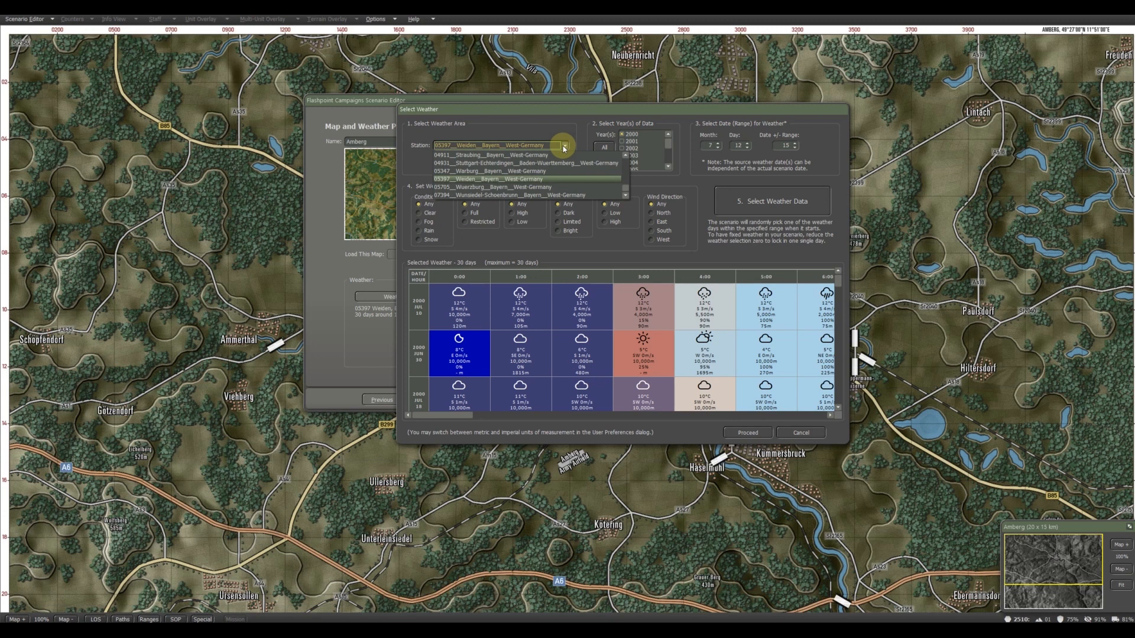
left_click(564, 146)
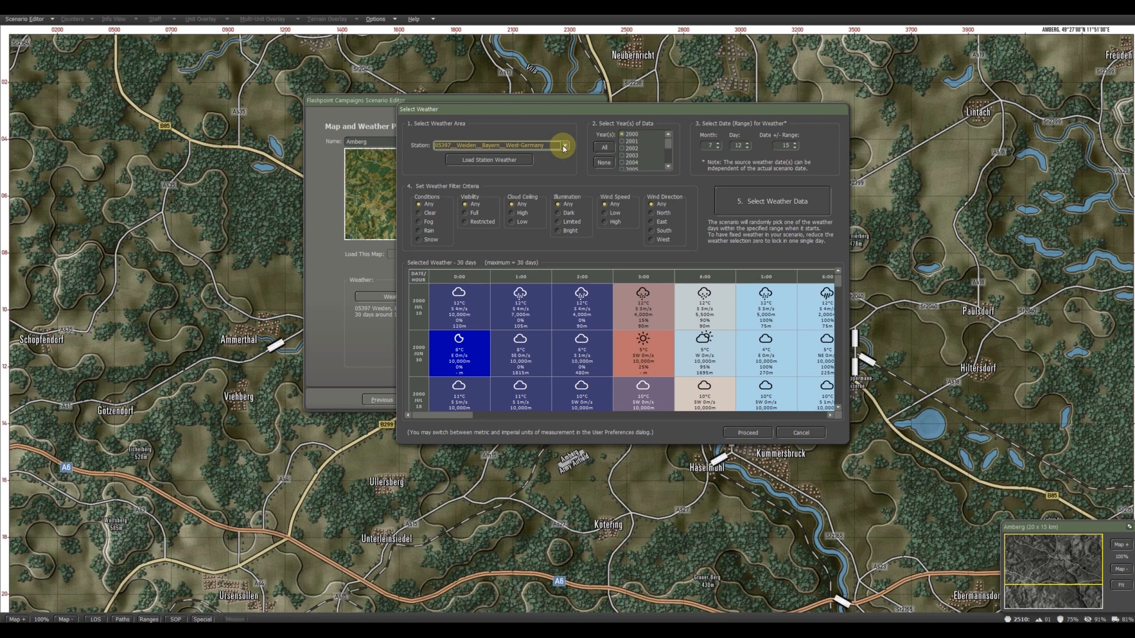
left_click(606, 147)
left_click(608, 164)
scroll(662, 154, "down", 2)
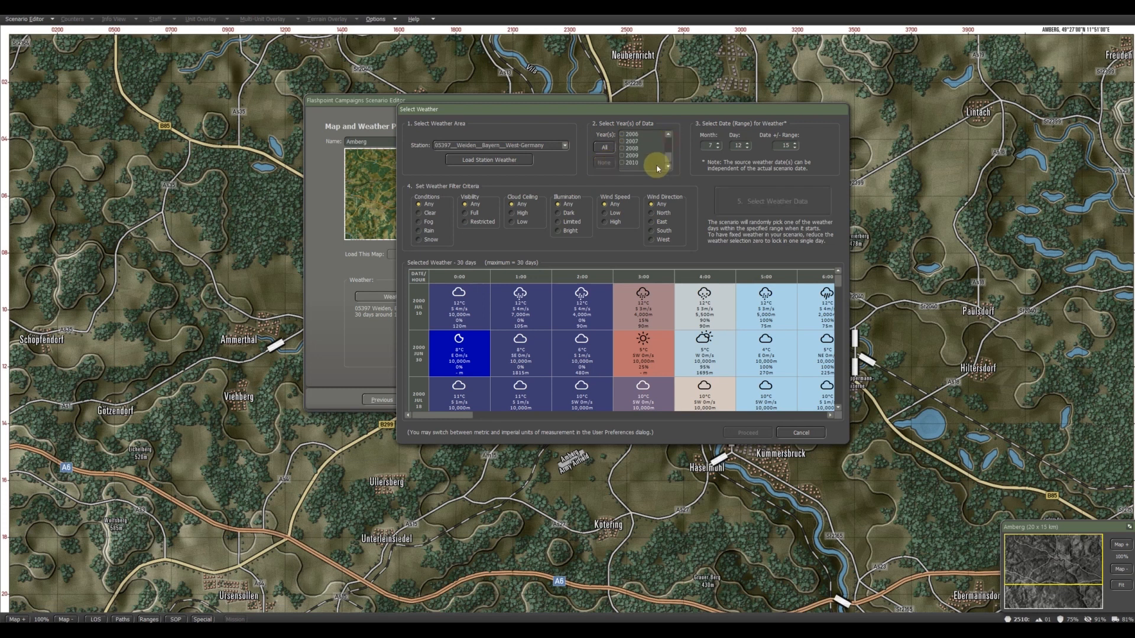
left_click(623, 163)
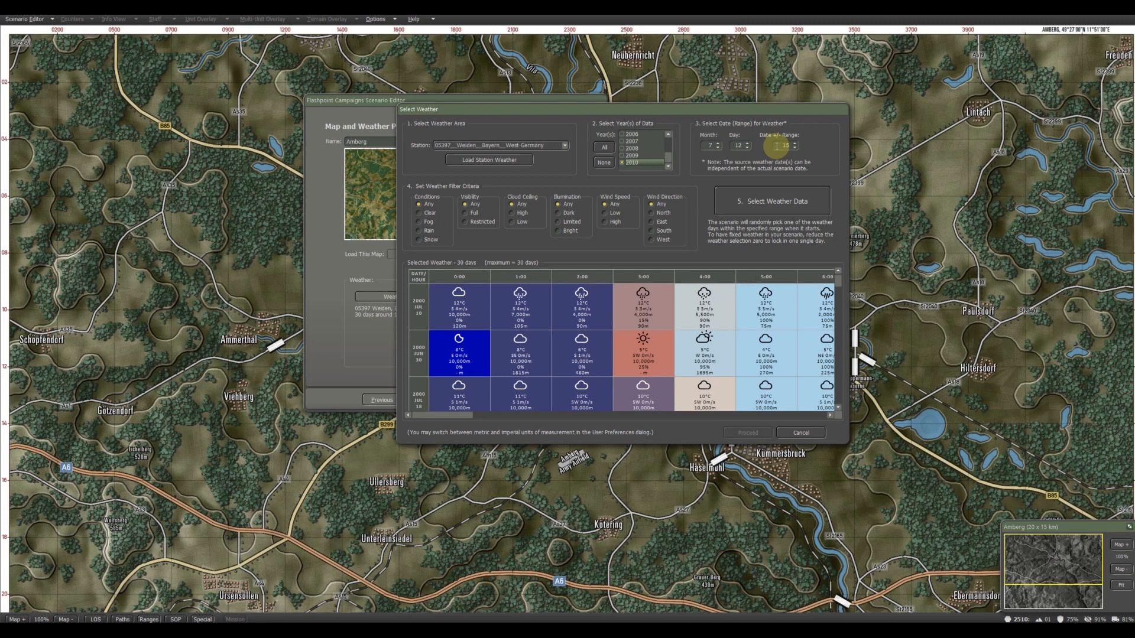
Try narrower weather date ranges and return the range to plus or minus 15 days
left_click(796, 147)
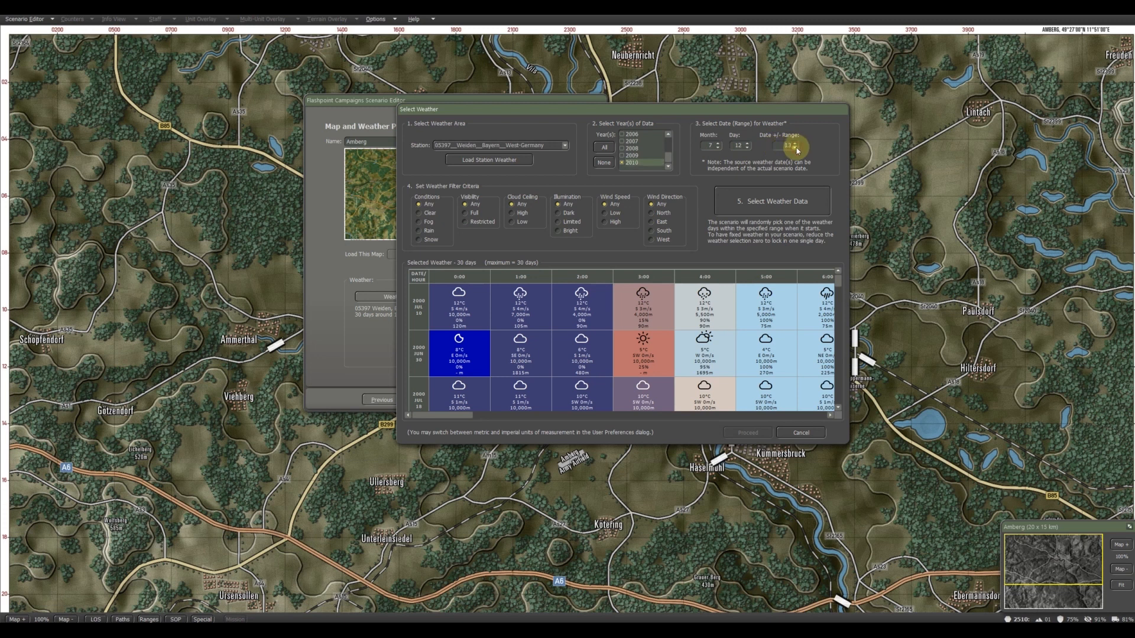
double_click(796, 149)
left_click(796, 148)
left_click(796, 149)
left_click(796, 148)
left_click(797, 148)
left_click(796, 148)
left_click(796, 146)
left_click(796, 143)
left_click(795, 143)
left_click(795, 144)
left_click(796, 144)
left_click(796, 144)
left_click(796, 144)
left_click(796, 143)
left_click(796, 144)
left_click(795, 147)
Filter the weather by Clear conditions and Full visibility, and select the matching weather data
left_click(419, 214)
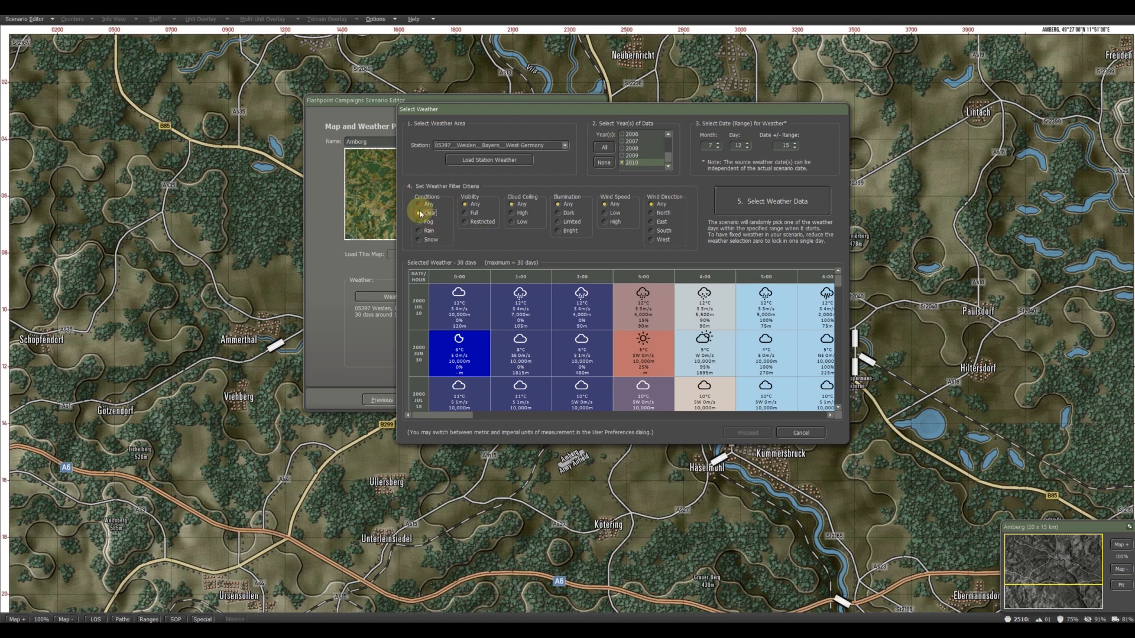
left_click(477, 216)
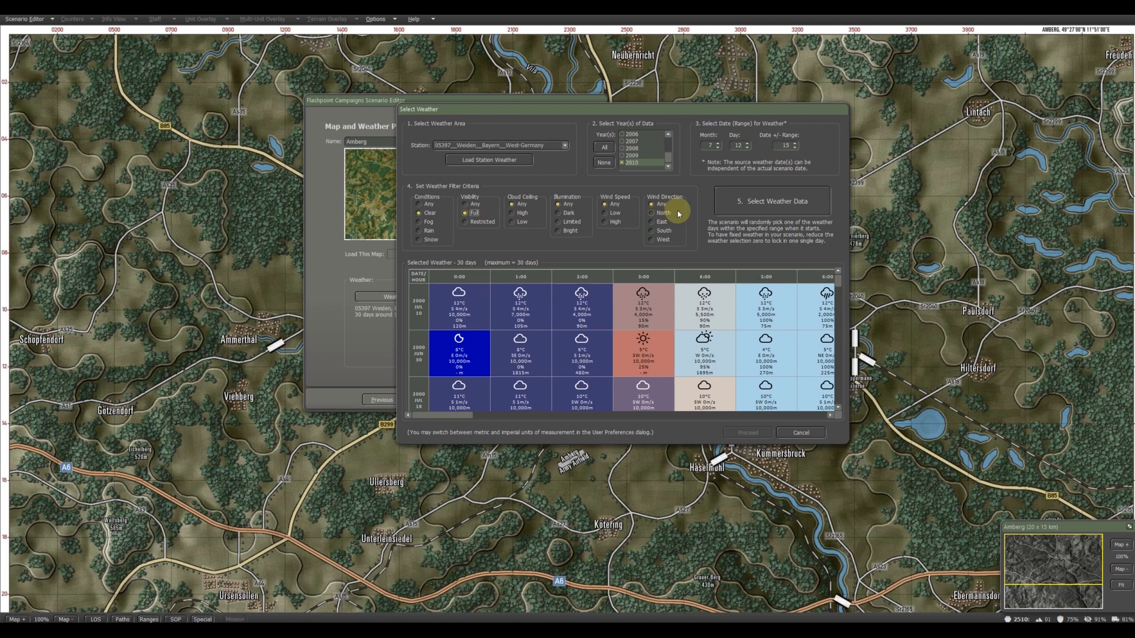
left_click(767, 207)
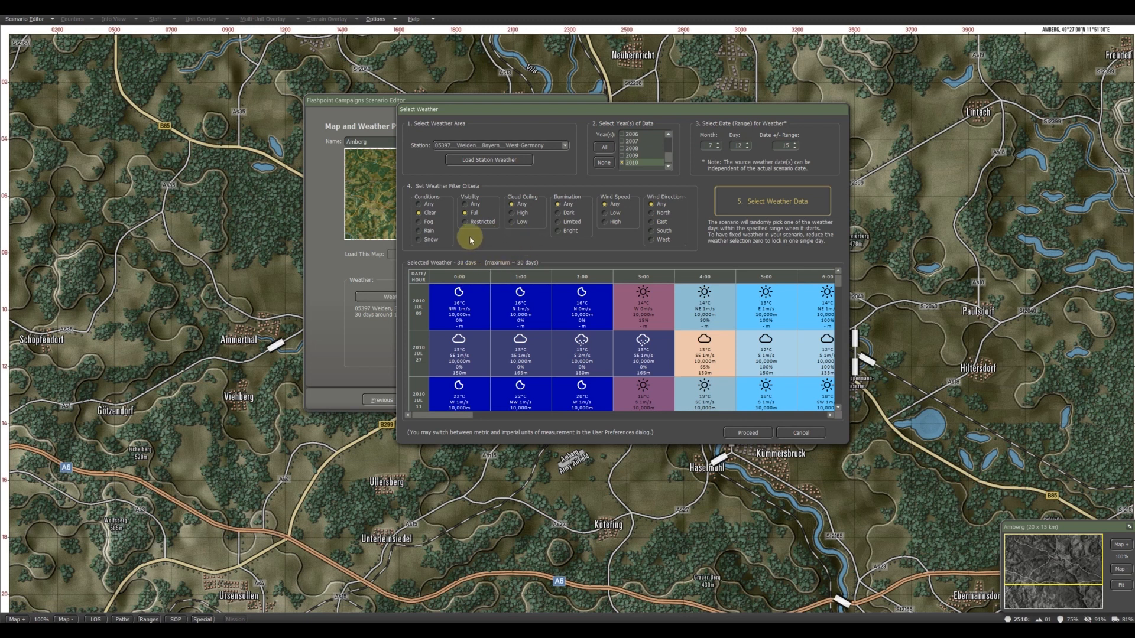
Try selecting weather data with the Snow condition for the same July dates
left_click(420, 240)
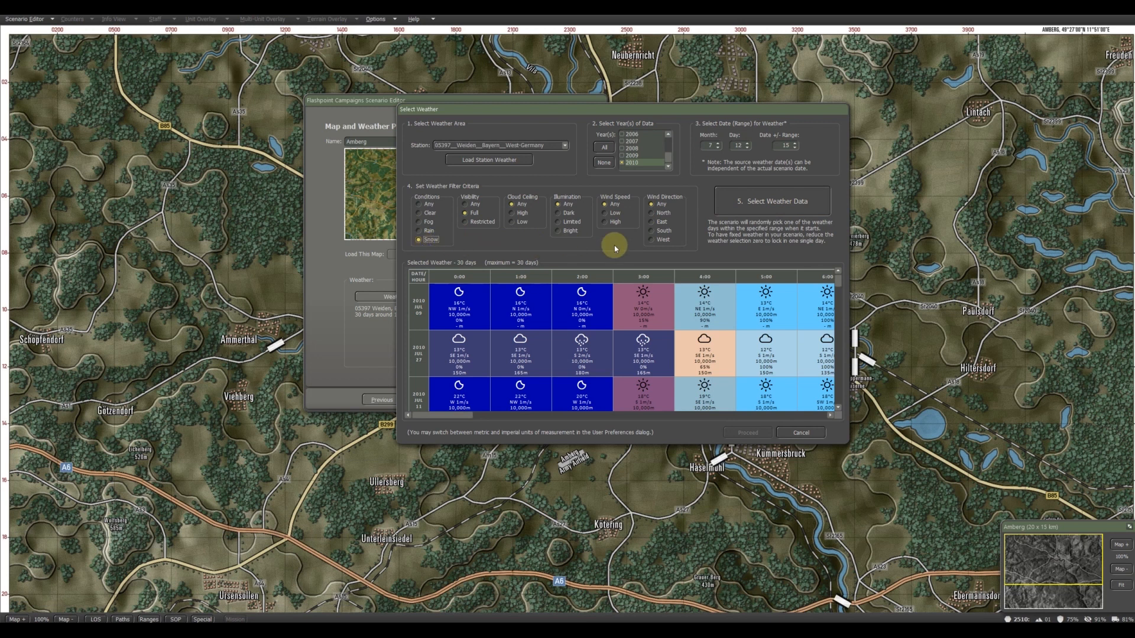
left_click(766, 202)
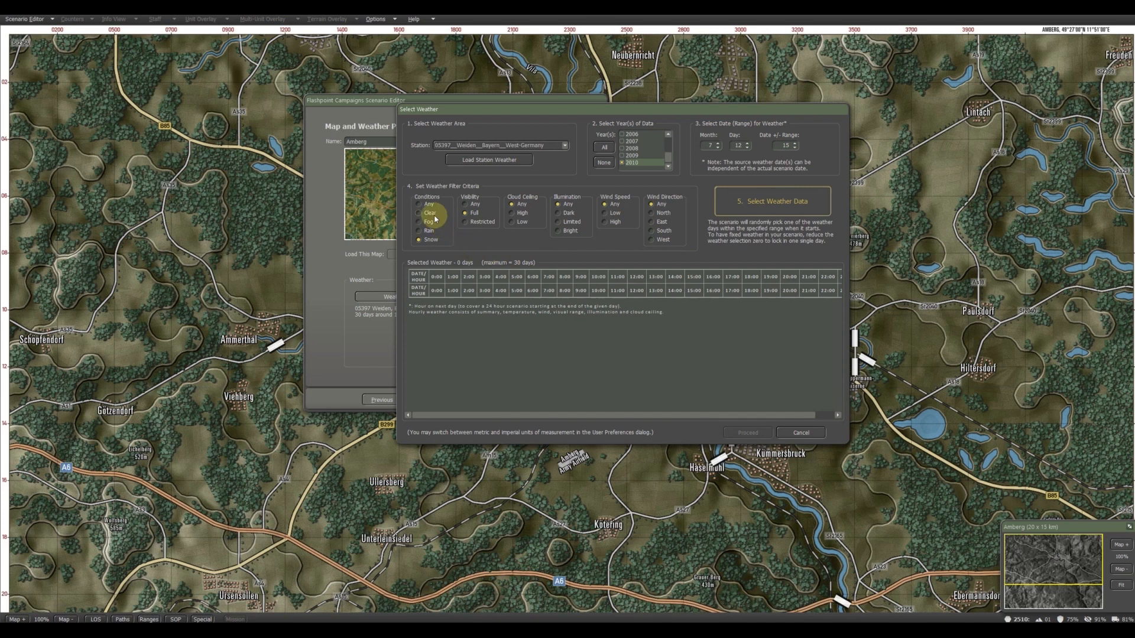
Set the weather condition back to Clear, reselect the weather data and accept the weather selection
left_click(421, 214)
left_click(776, 204)
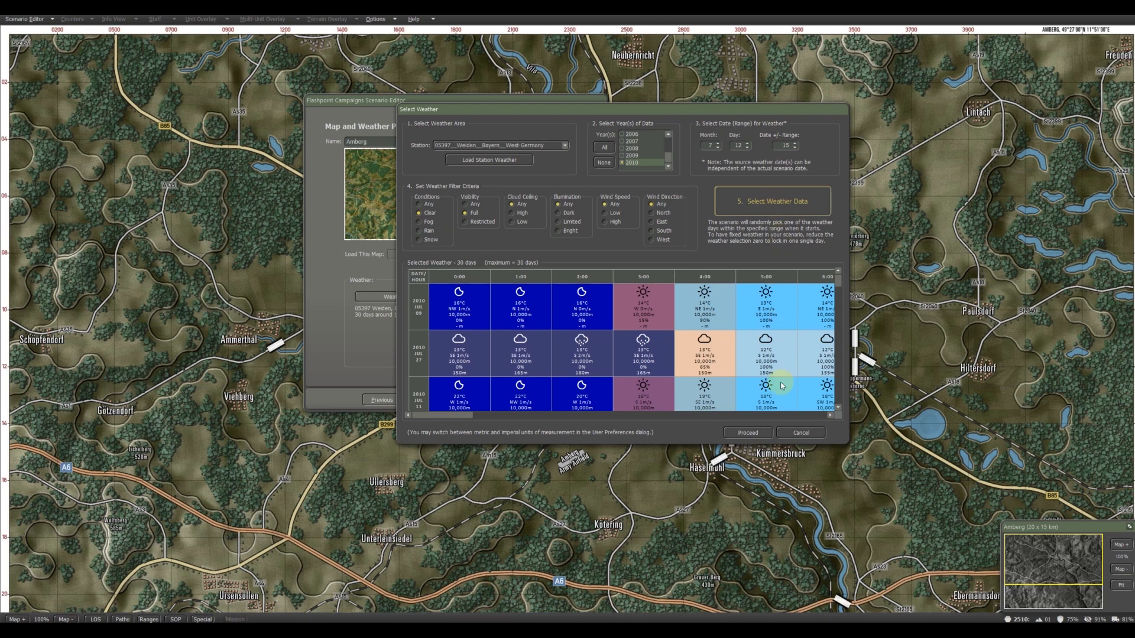
left_click(753, 436)
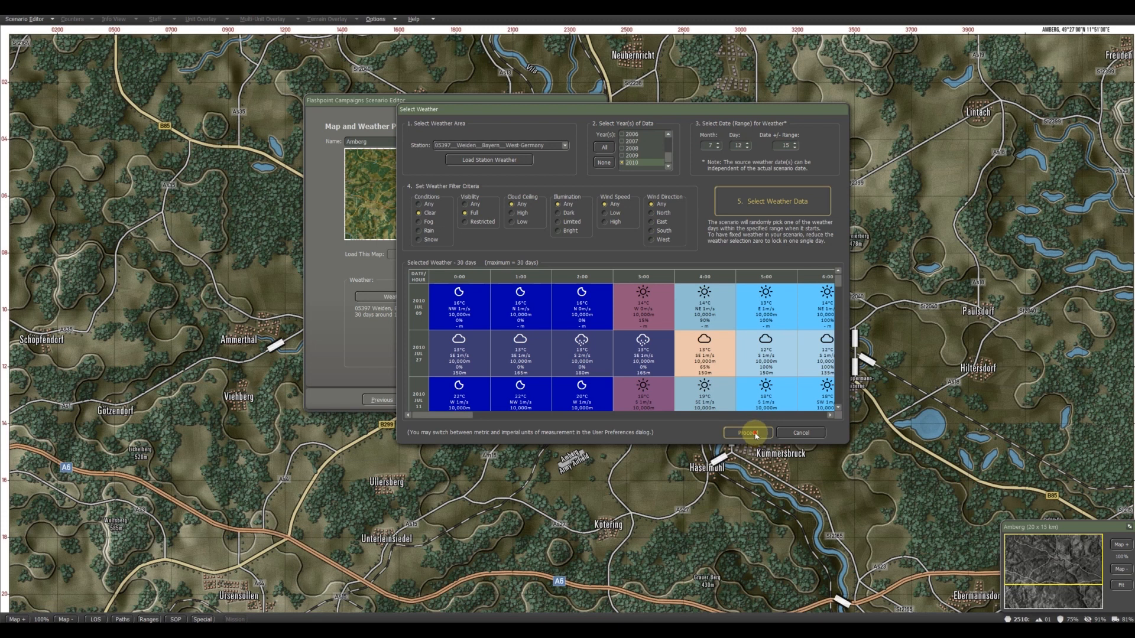
left_click(754, 435)
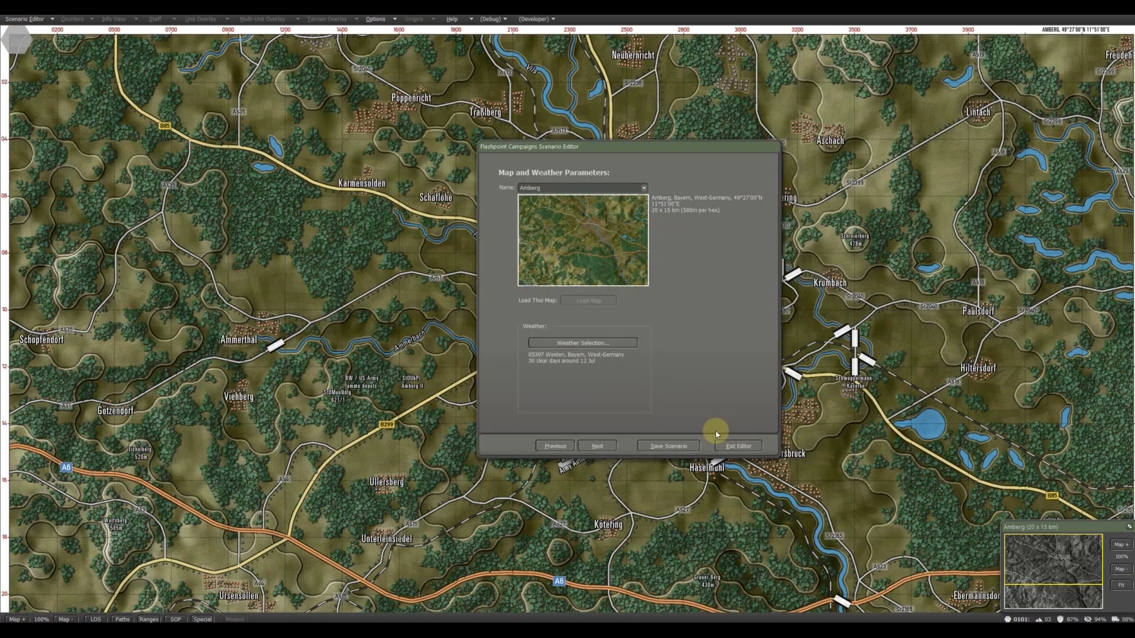
Proceed to the map markers and place a Player 1 minefield on the hex southwest of Schaflöhe
left_click(598, 446)
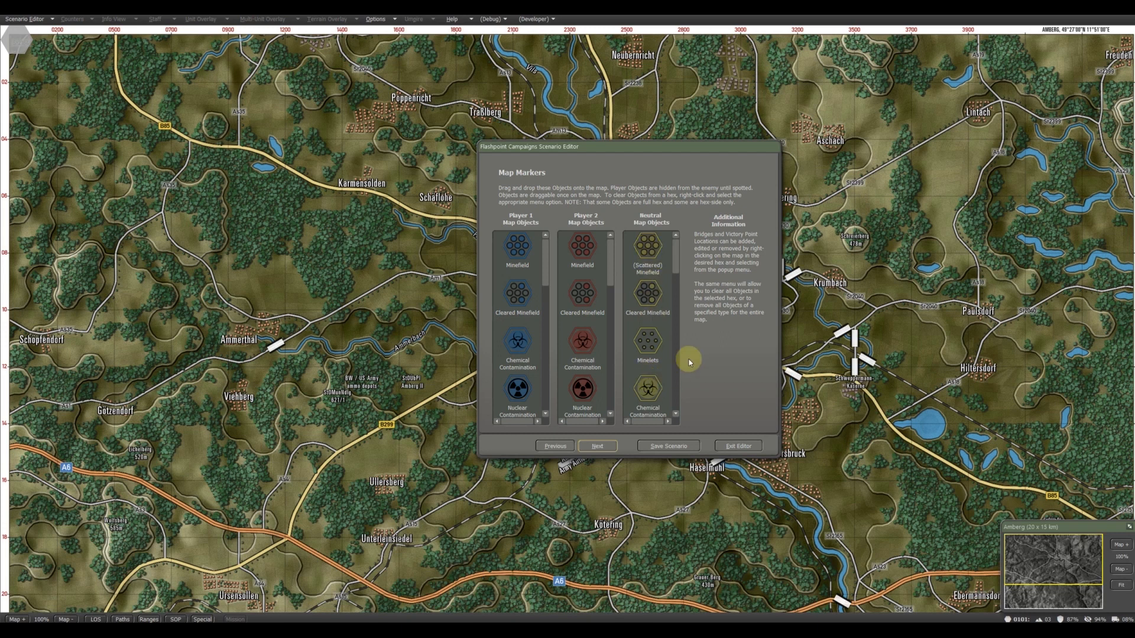
left_click_drag(590, 151, 784, 122)
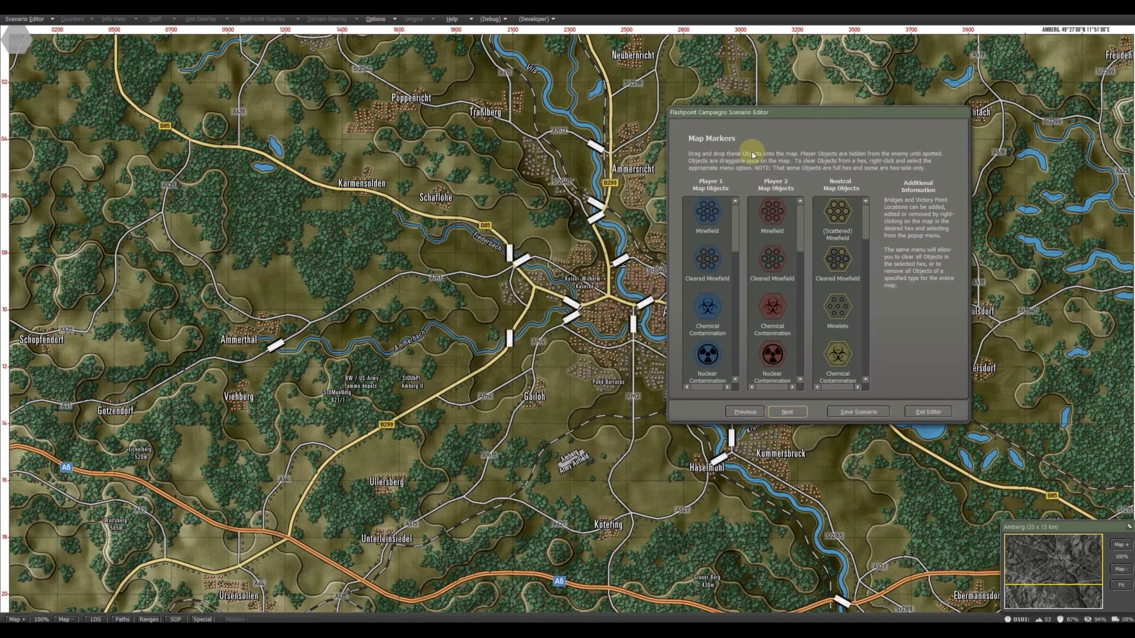
left_click(707, 215)
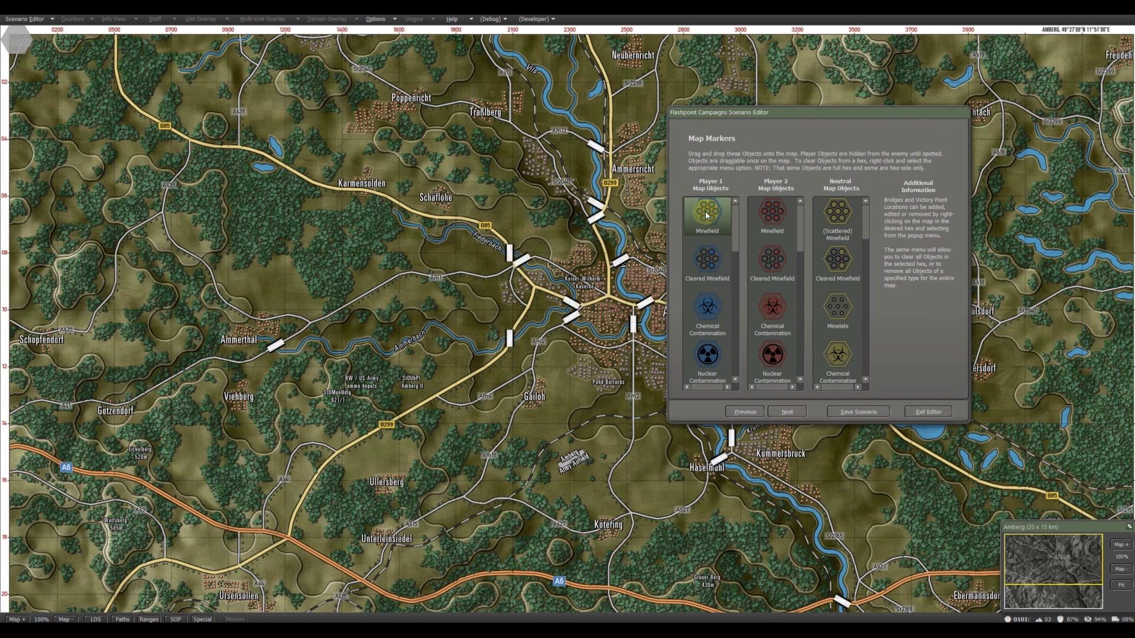
mouse_move(706, 216)
left_mouse_down()
mouse_move(613, 255)
mouse_move(430, 275)
left_mouse_up()
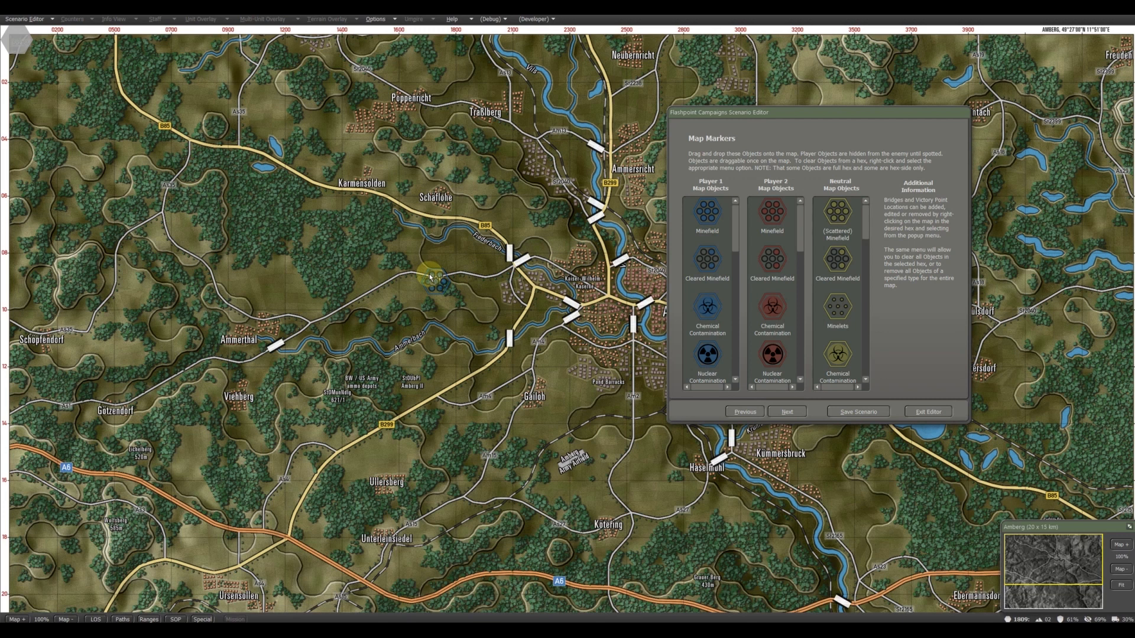
mouse_move(431, 276)
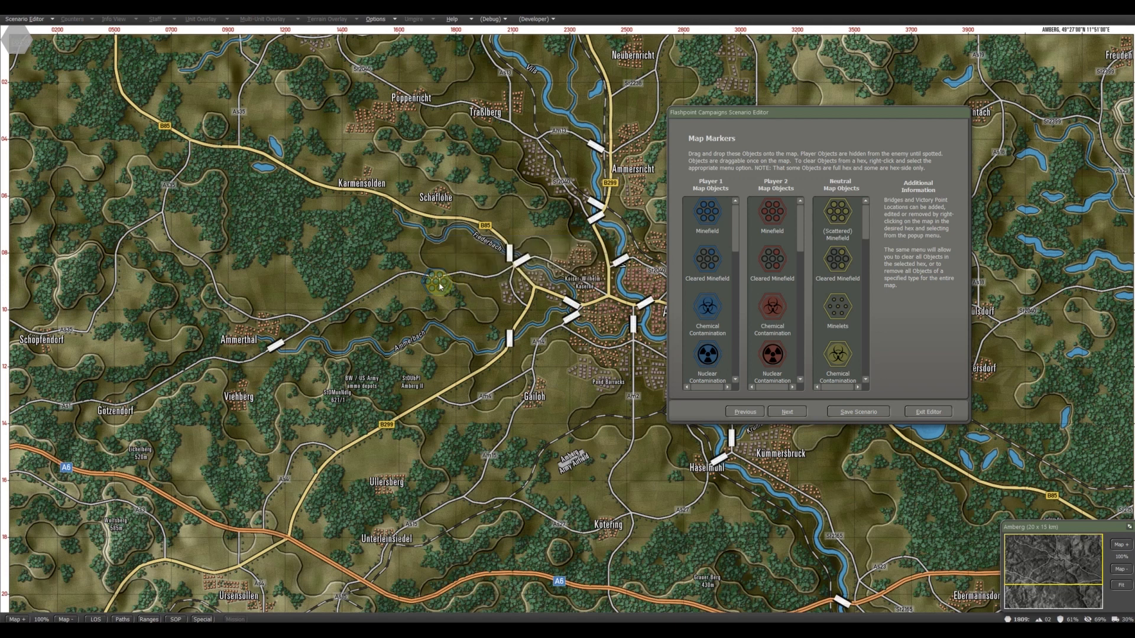
mouse_move(438, 287)
left_mouse_down()
mouse_move(368, 296)
mouse_move(413, 246)
left_mouse_up()
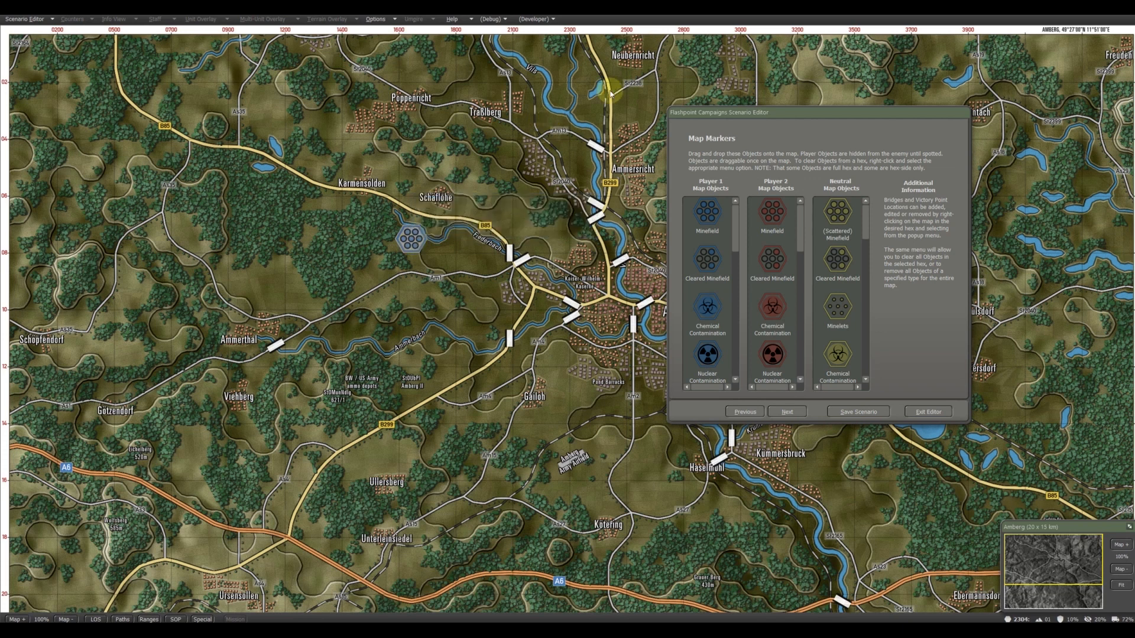
Inspect the hex by the river bridges just south of Amberg
left_click_drag(795, 117, 448, 125)
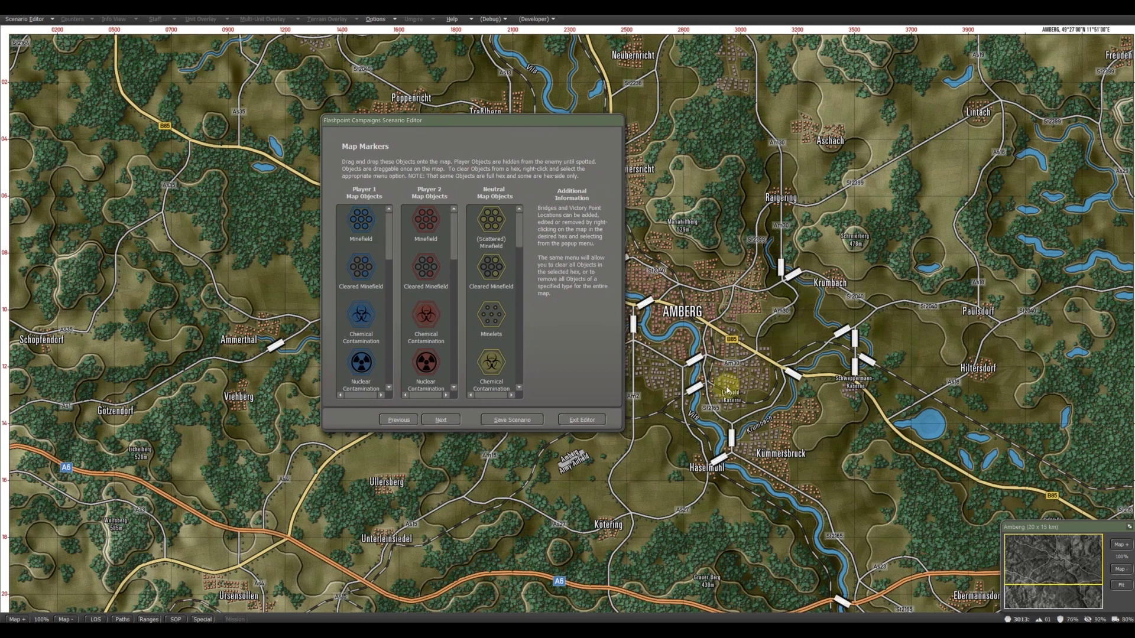
mouse_move(696, 391)
left_mouse_down()
mouse_move(714, 427)
mouse_move(695, 393)
left_mouse_up()
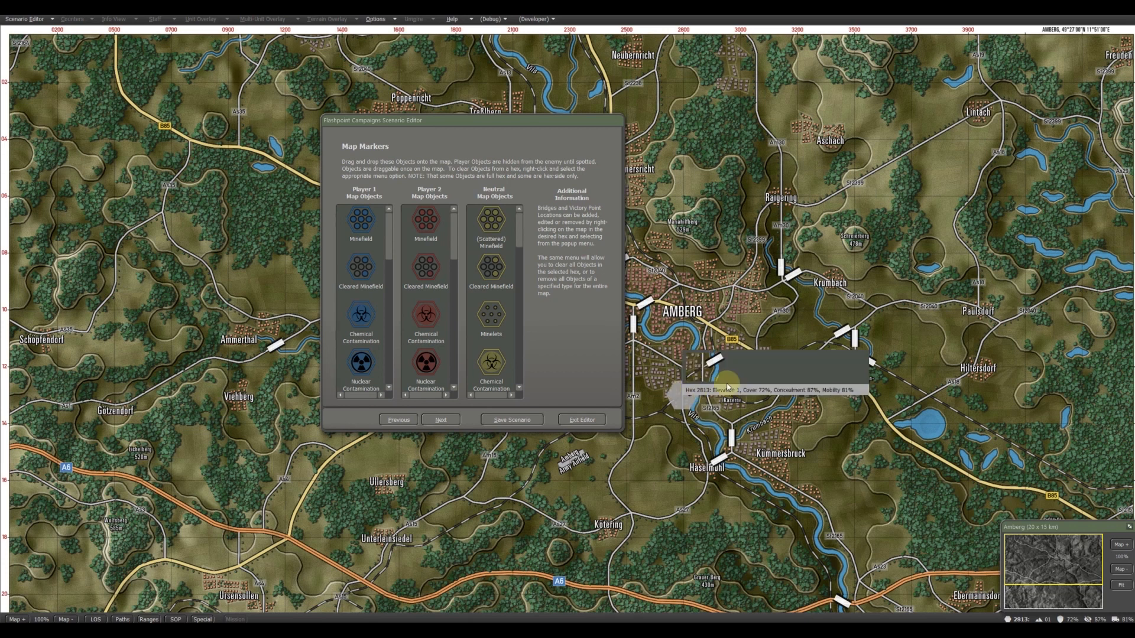
left_click_drag(537, 119, 672, 153)
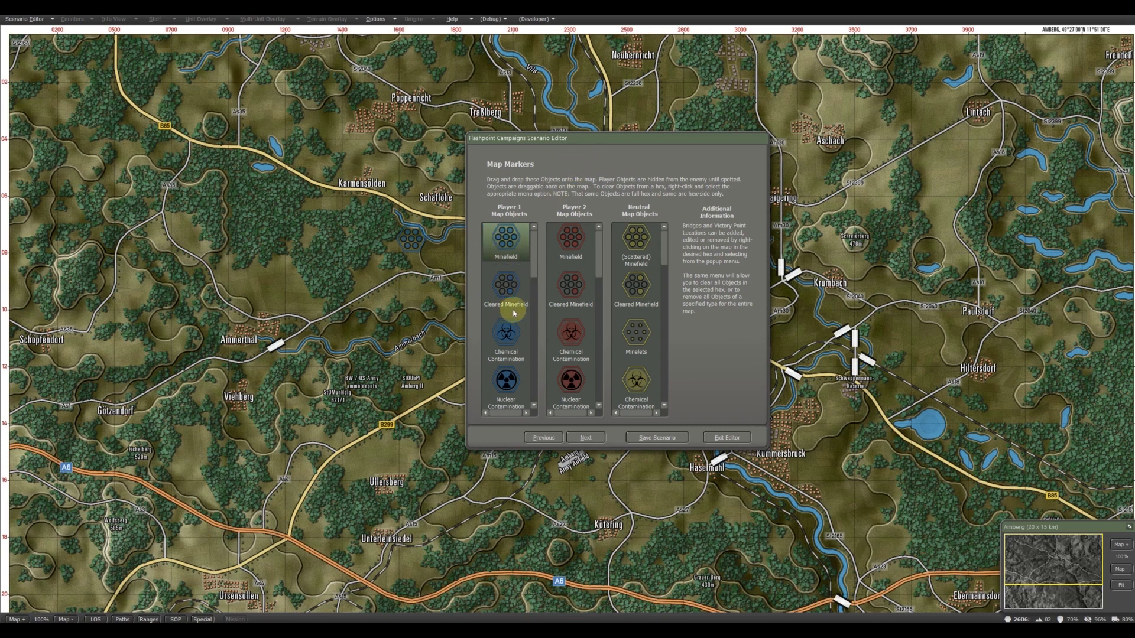
Place three adjacent Player 1 chemical contamination markers southwest of Lintach
scroll(534, 273, "down", 3)
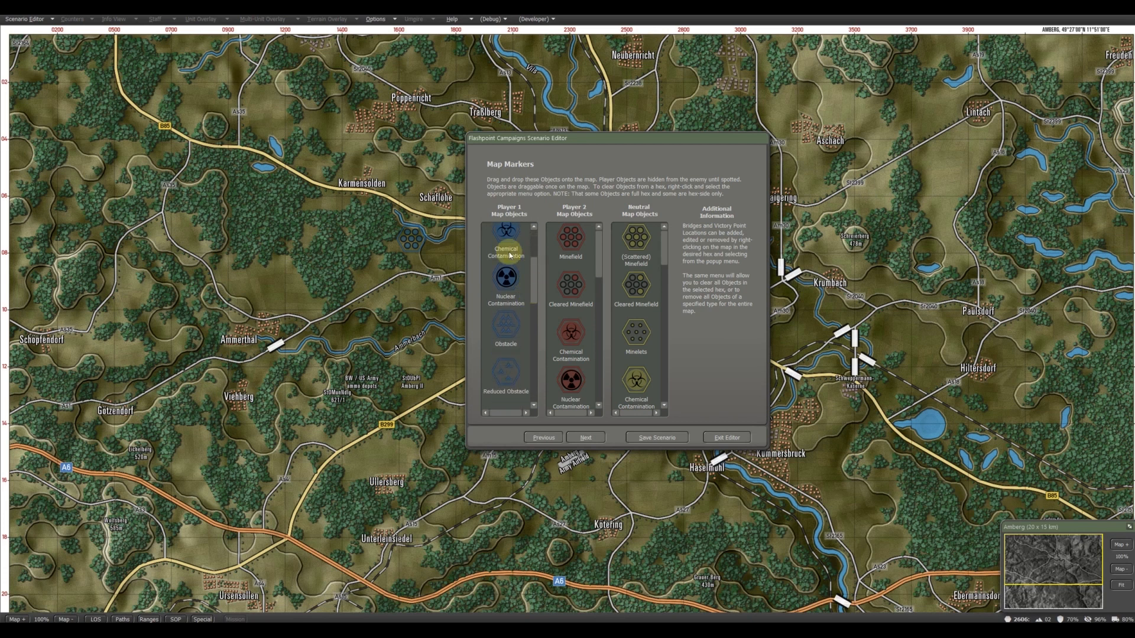
scroll(534, 273, "up", 1)
mouse_move(507, 246)
left_mouse_down()
mouse_move(880, 171)
mouse_move(922, 147)
left_mouse_up()
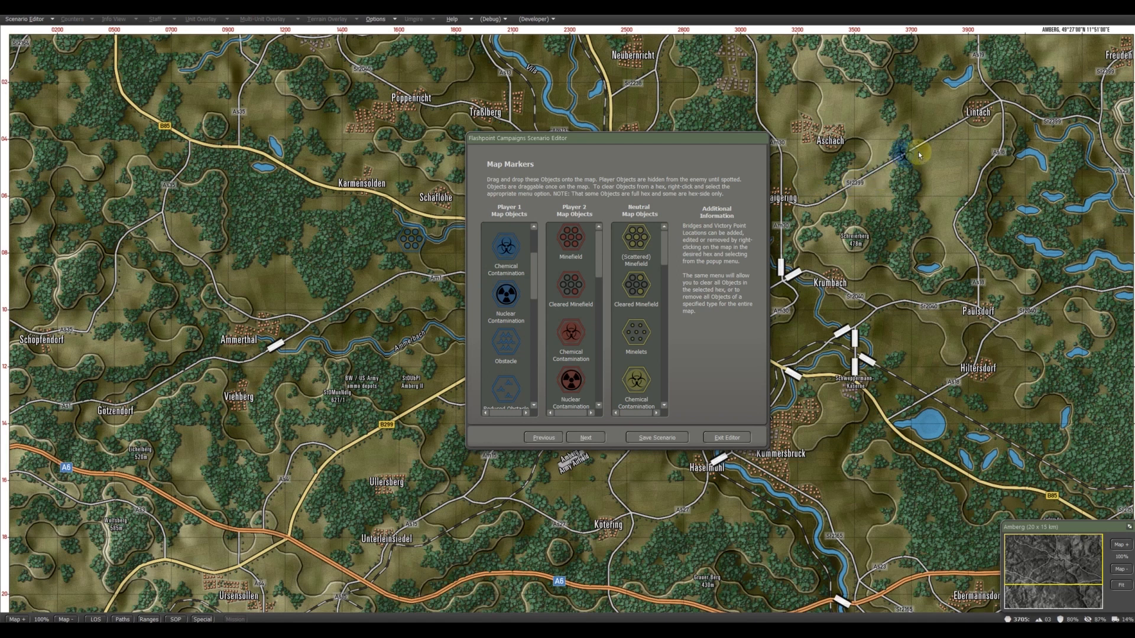
mouse_move(507, 250)
left_mouse_down()
mouse_move(641, 197)
mouse_move(953, 127)
left_mouse_up()
mouse_move(501, 243)
left_mouse_down()
mouse_move(950, 171)
mouse_move(950, 156)
left_mouse_up()
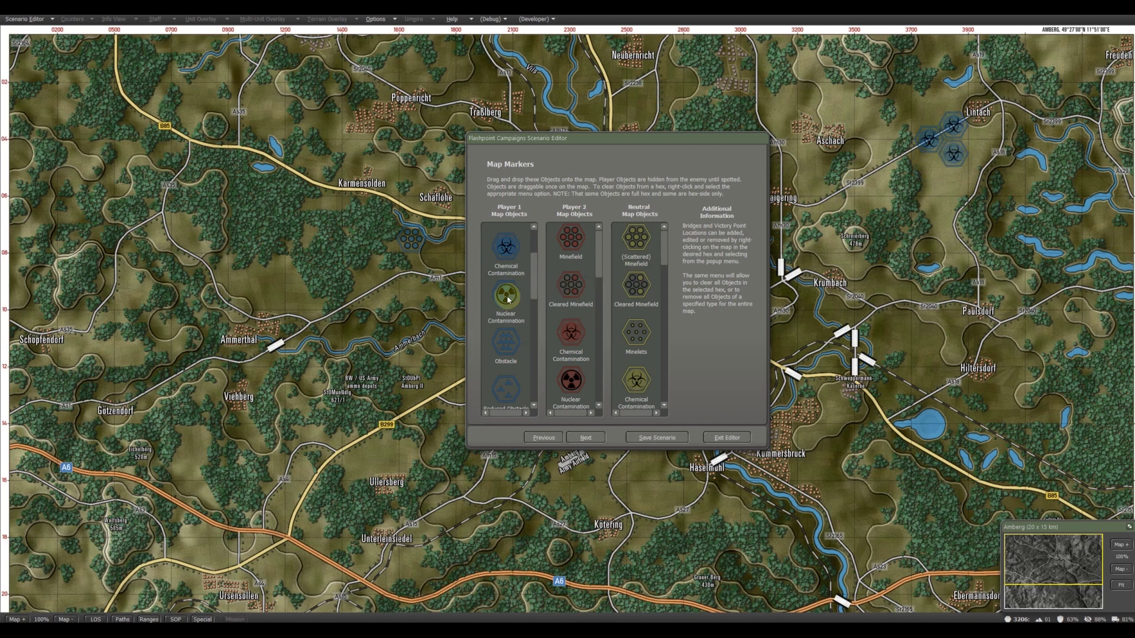
Place three adjacent Player 1 nuclear contamination markers west of Paulsdorf, southeast of Krumbach
mouse_move(507, 300)
left_mouse_down()
mouse_move(804, 329)
mouse_move(905, 325)
left_mouse_up()
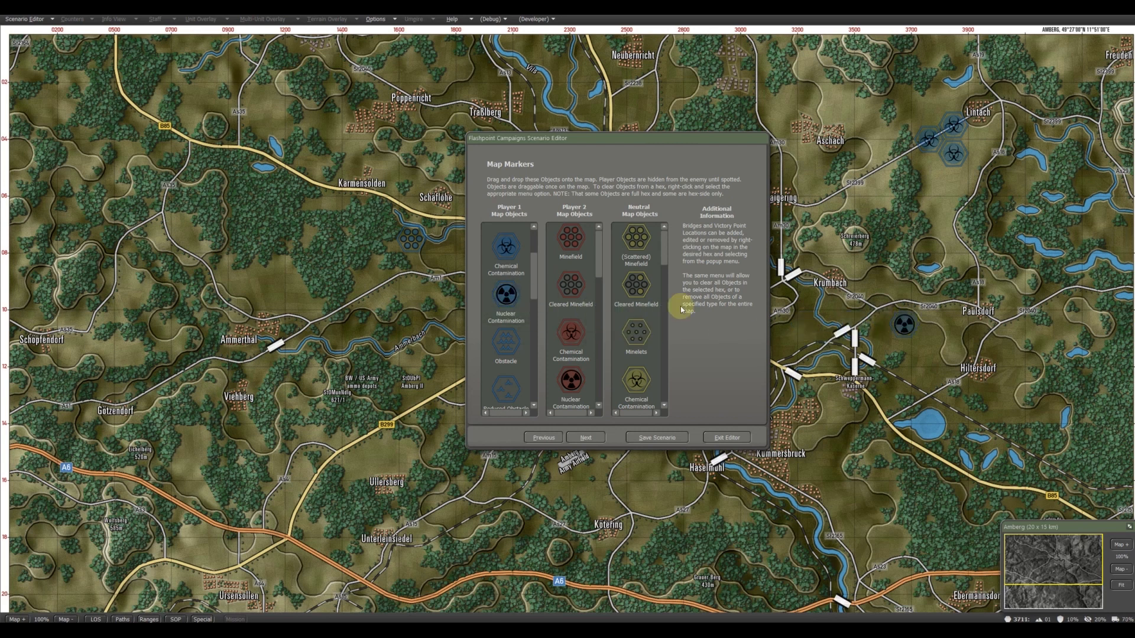
mouse_move(506, 294)
left_mouse_down()
mouse_move(704, 299)
mouse_move(929, 338)
left_mouse_up()
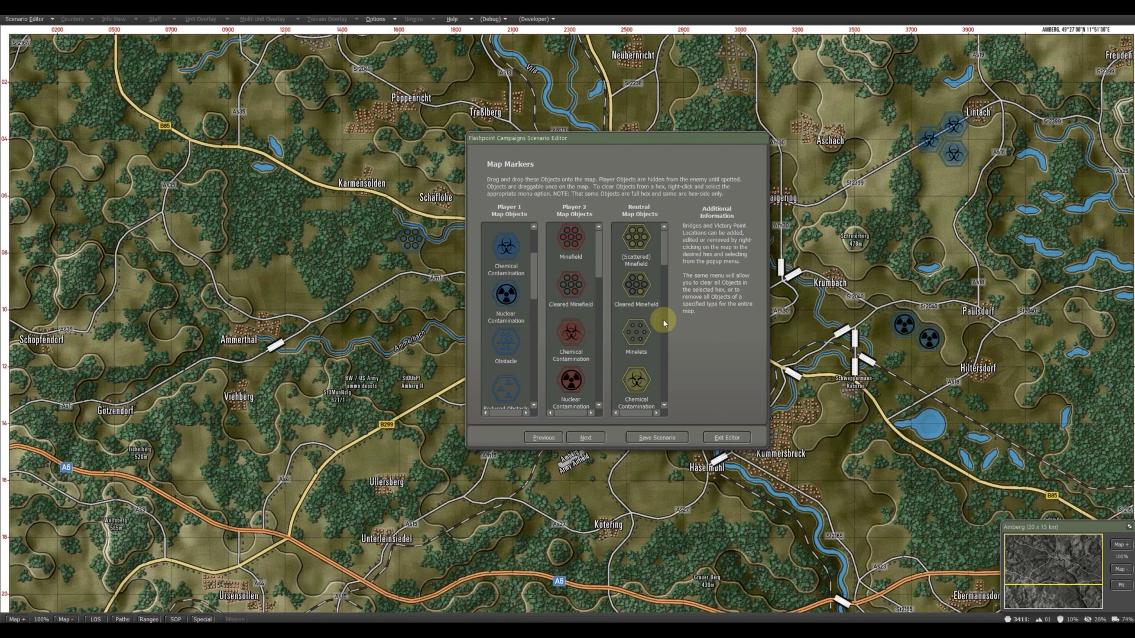
left_click_drag(503, 294, 902, 349)
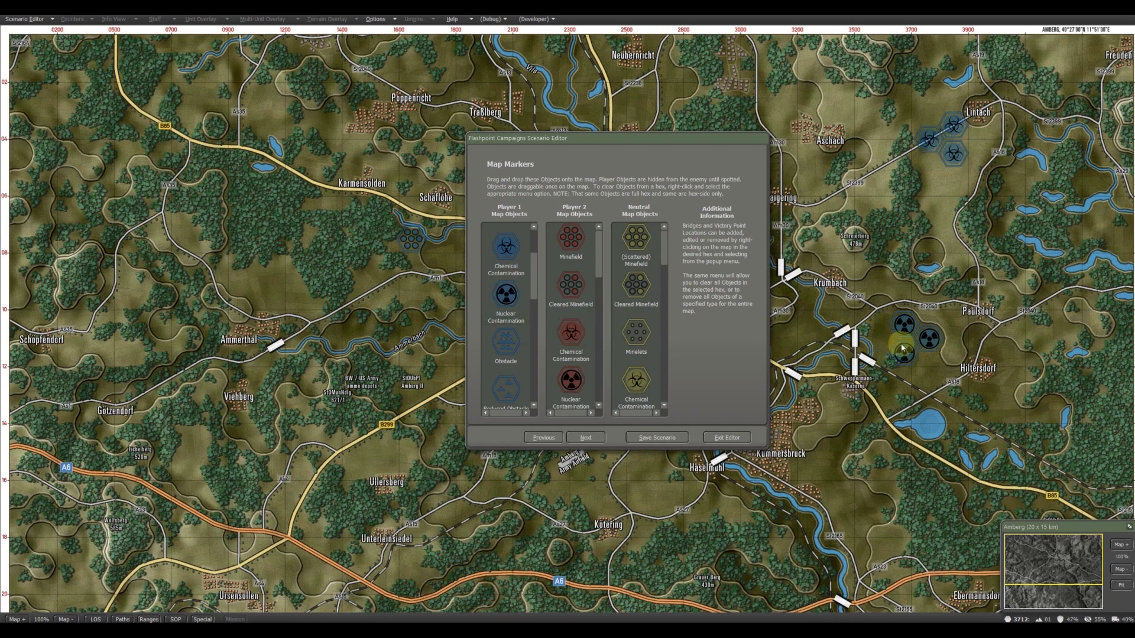
Place a Player 1 obstacle just southeast of Karmensolden and an improved position south of the minefield
left_click_drag(507, 344, 388, 197)
scroll(533, 282, "down", 2)
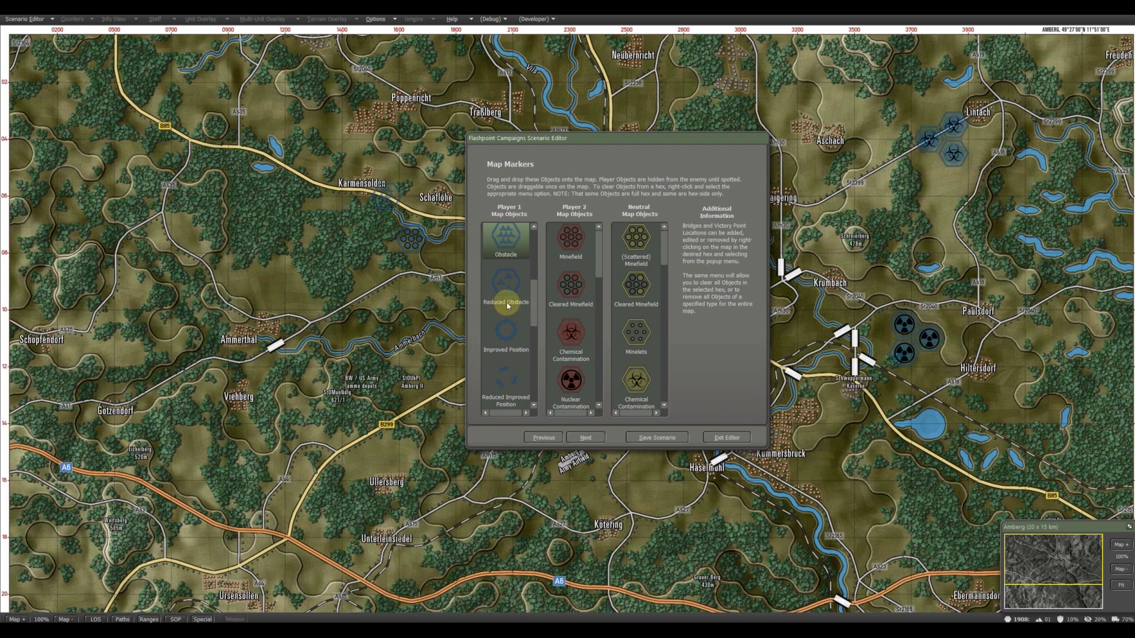
mouse_move(508, 334)
left_mouse_down()
mouse_move(451, 314)
mouse_move(411, 358)
mouse_move(435, 356)
mouse_move(410, 312)
mouse_move(420, 298)
mouse_move(403, 289)
mouse_move(420, 304)
mouse_move(420, 292)
left_mouse_up()
Place a Player 1 shallow minefield just southeast of Schaflöhe and a shallow obstacle farther east along the B85
scroll(535, 302, "down", 3)
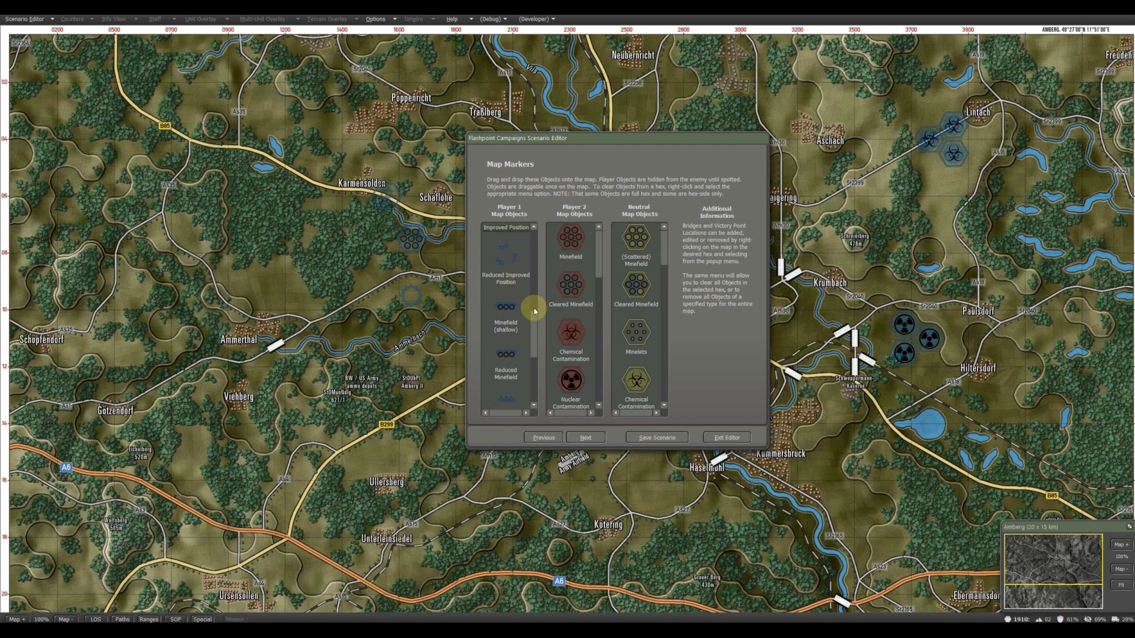
scroll(535, 322, "down", 1)
scroll(535, 322, "down", 1)
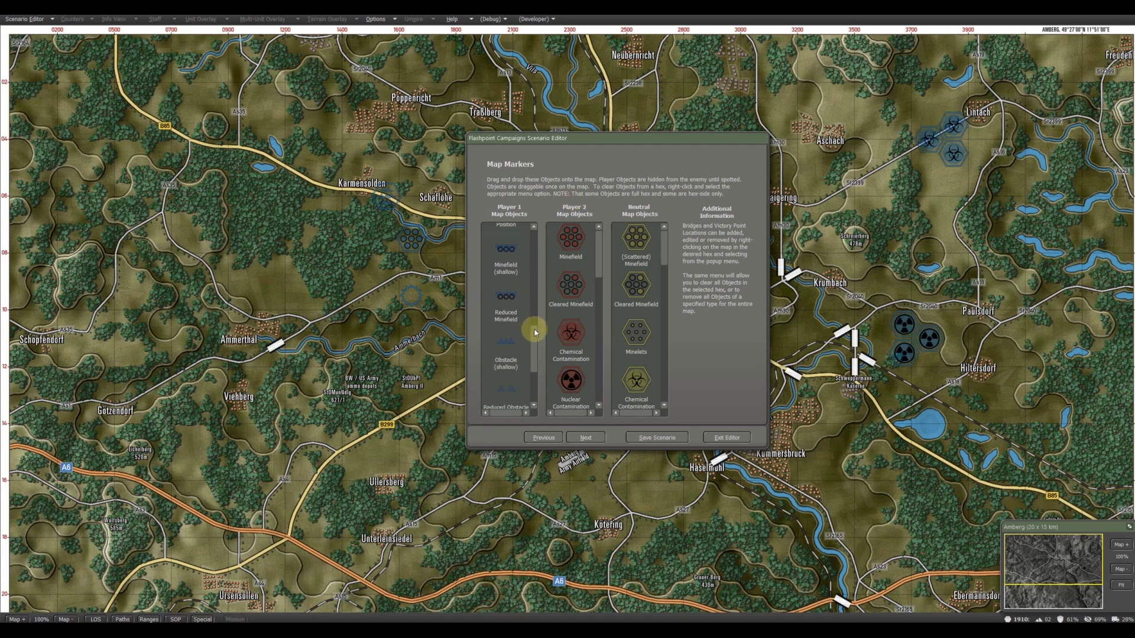
left_click_drag(535, 330, 534, 329)
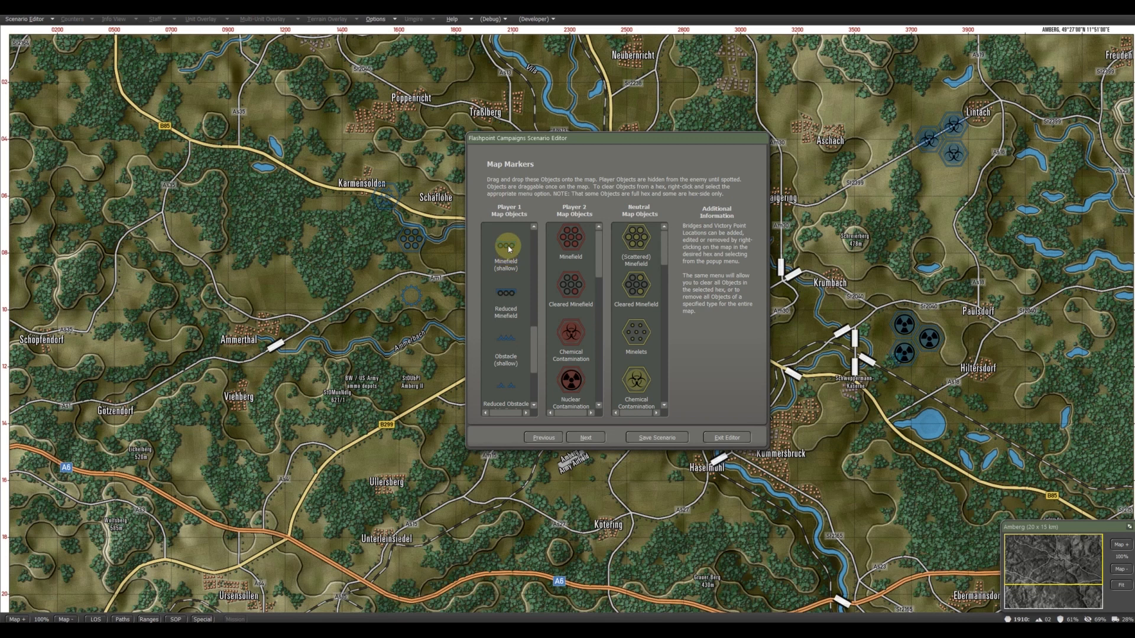
left_click_drag(510, 249, 448, 232)
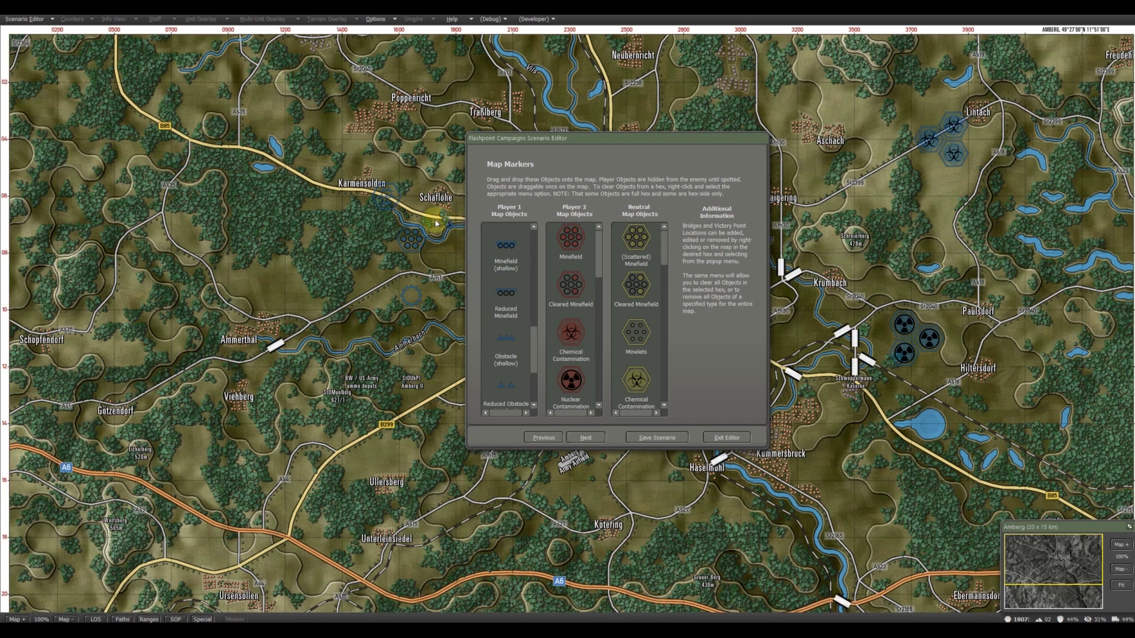
left_click_drag(547, 142, 666, 156)
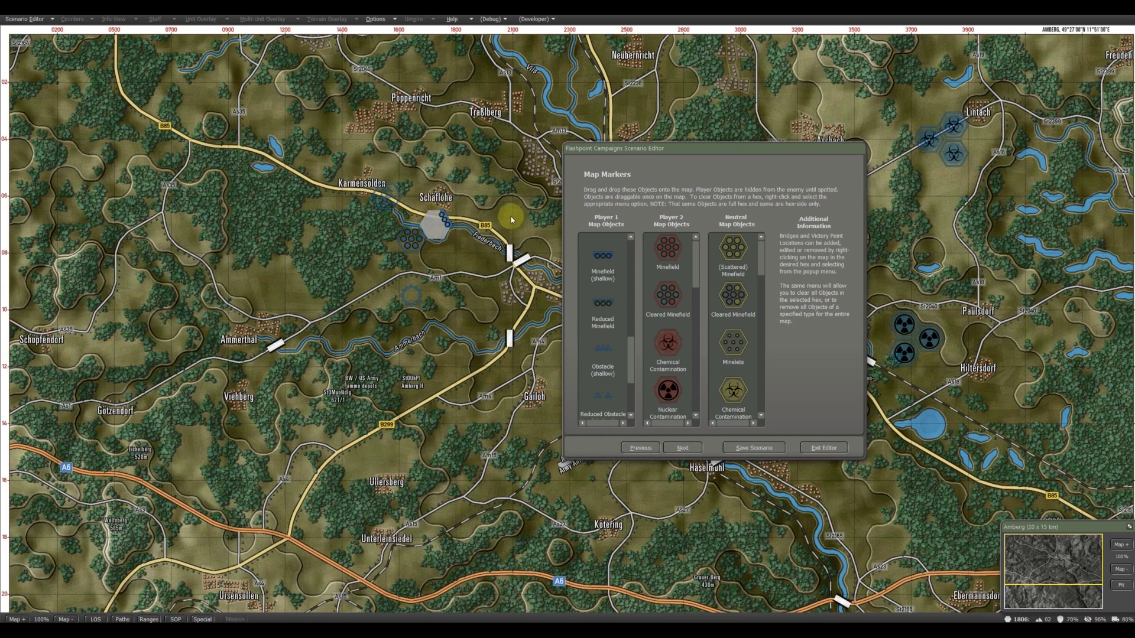
left_click_drag(630, 345, 629, 359)
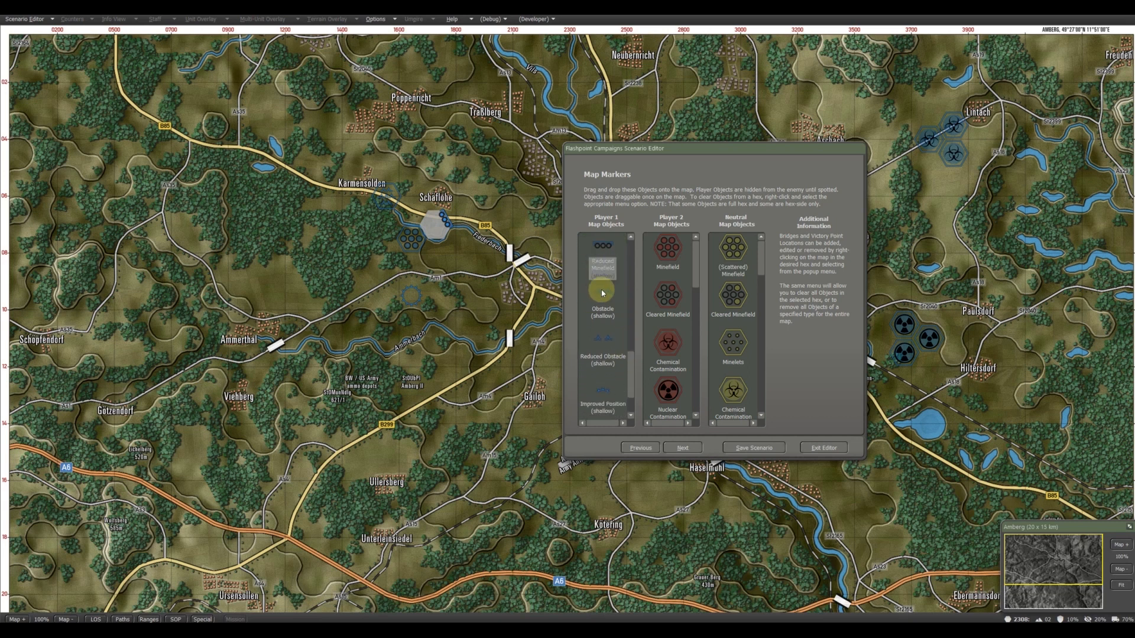
mouse_move(598, 273)
left_mouse_down()
mouse_move(547, 261)
mouse_move(518, 229)
mouse_move(510, 239)
mouse_move(484, 230)
left_mouse_up()
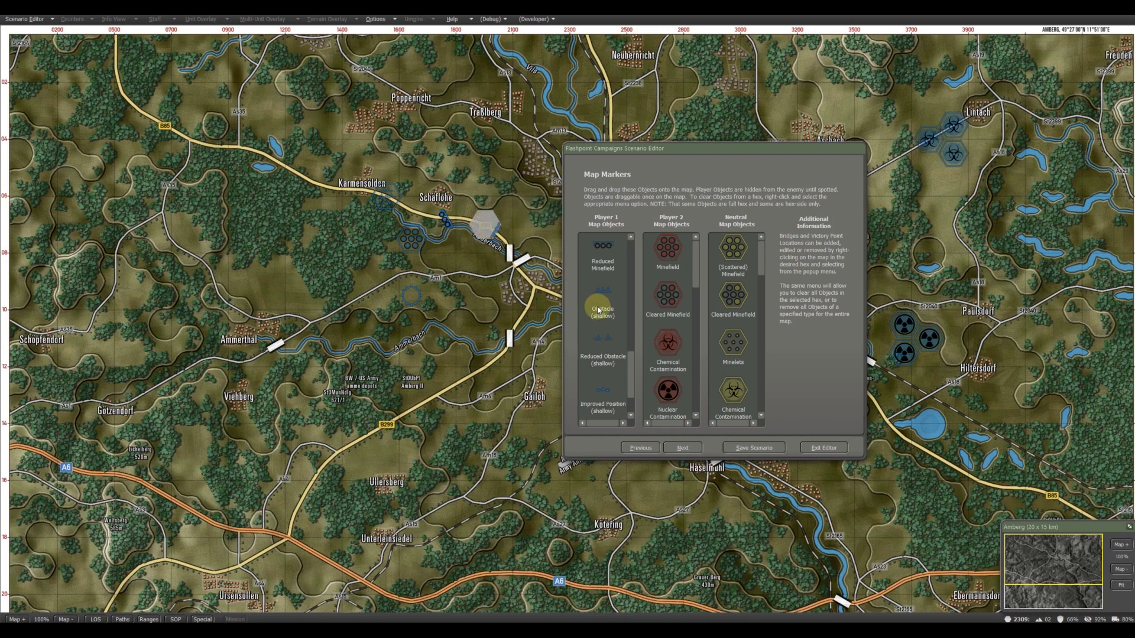
Place Player 1 shallow improved positions on the sides of the hex northwest of Gailoh
left_click(631, 362)
left_click_drag(632, 361, 629, 382)
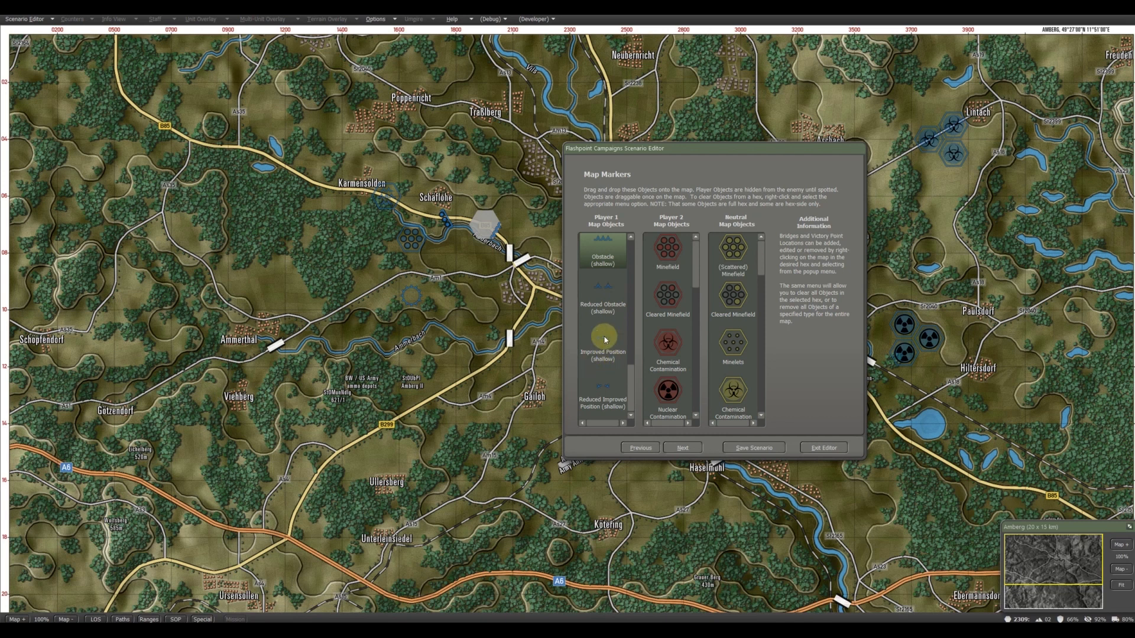
left_click_drag(604, 341, 497, 309)
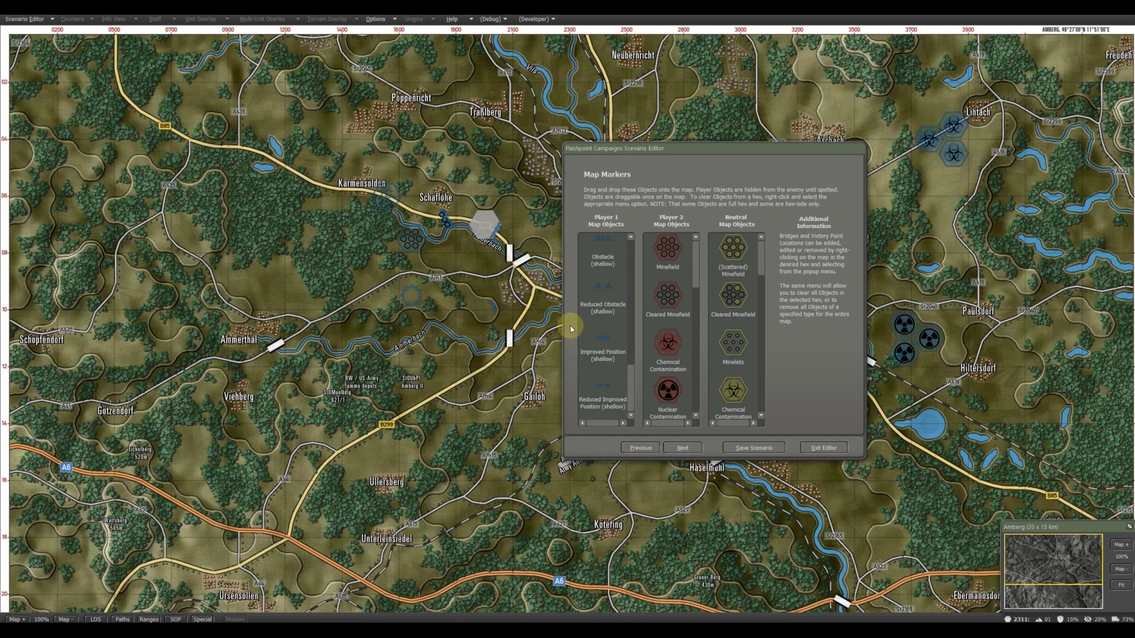
left_click_drag(599, 341, 495, 323)
mouse_move(600, 343)
left_mouse_down()
mouse_move(488, 324)
mouse_move(480, 307)
mouse_move(494, 303)
mouse_move(474, 324)
left_mouse_up()
Place three adjacent neutral gas markers south of the chemical contamination near Lintach
left_click_drag(632, 375, 624, 249)
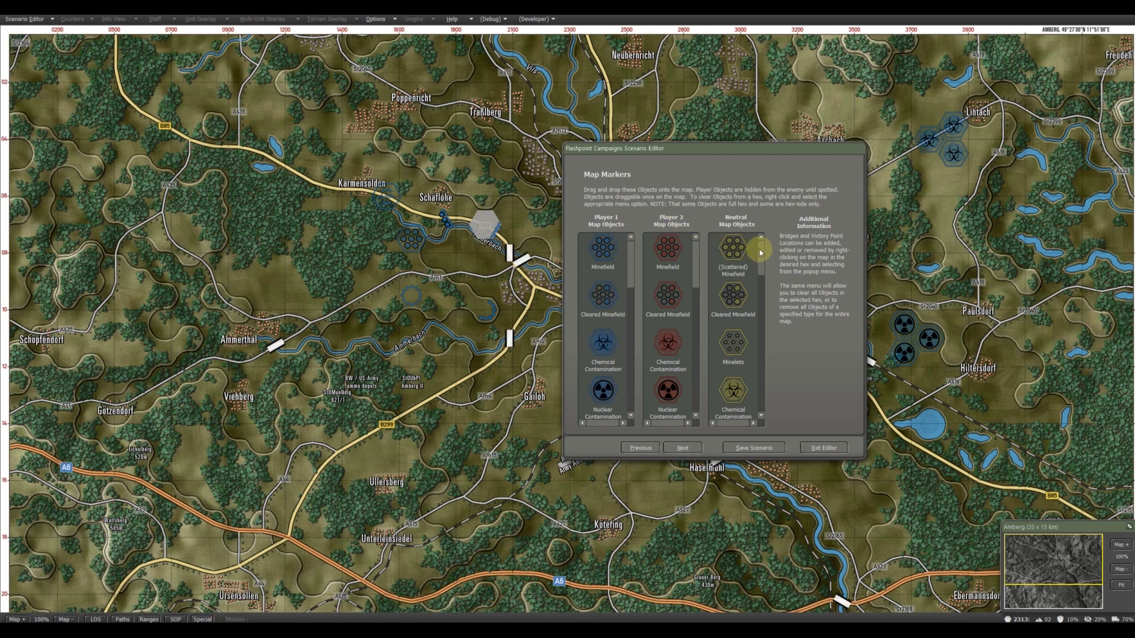
left_click_drag(760, 250, 754, 350)
scroll(754, 349, "down", 5)
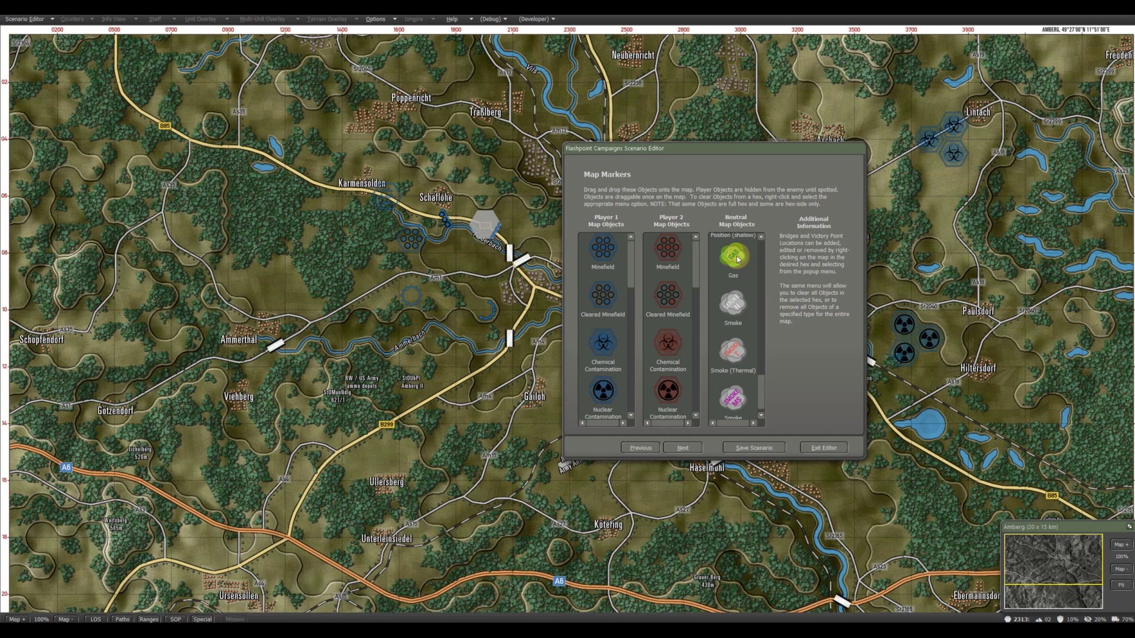
mouse_move(736, 259)
left_mouse_down()
mouse_move(870, 227)
mouse_move(924, 194)
left_mouse_up()
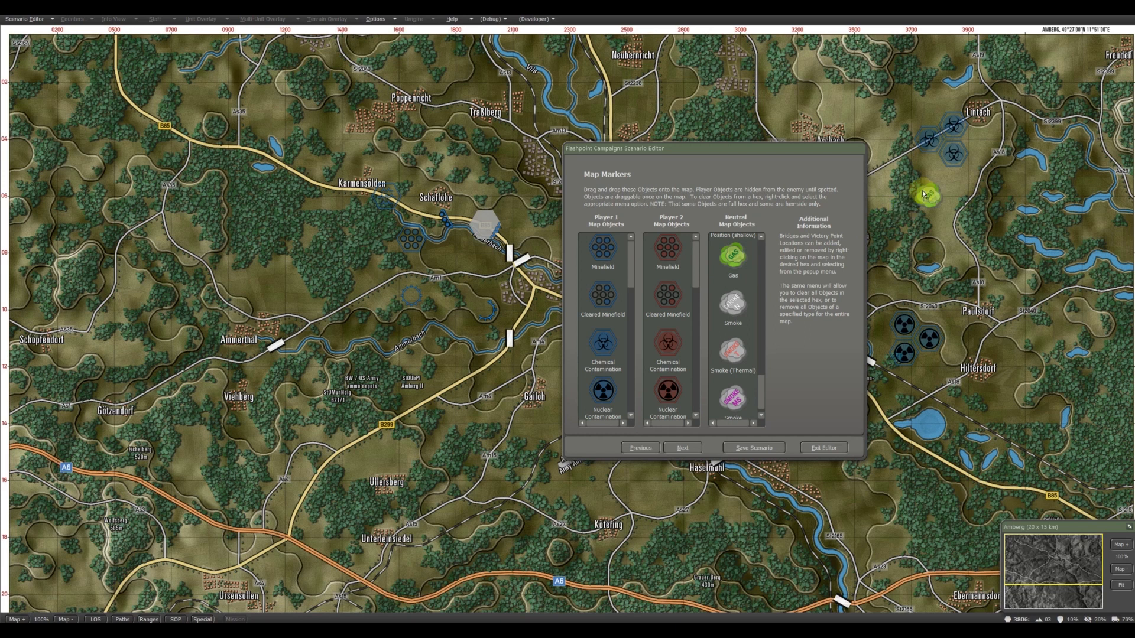
left_click_drag(733, 256, 953, 183)
left_click_drag(734, 258, 948, 211)
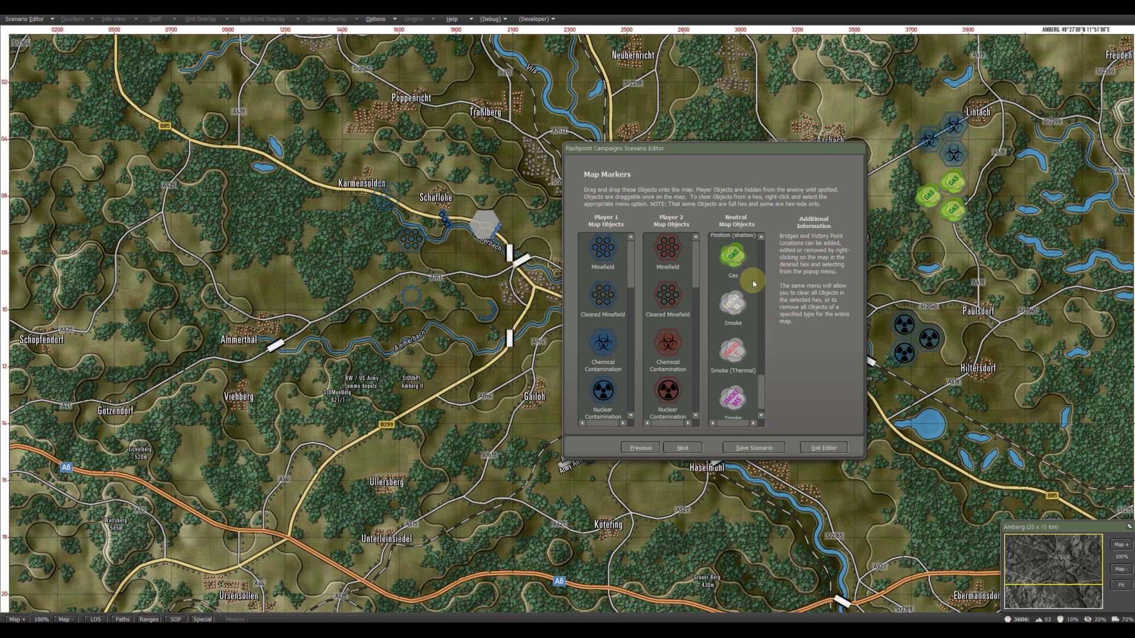
Place a line of three neutral smoke markers northwest of Paulsdorf
left_click_drag(732, 307, 923, 283)
mouse_move(731, 302)
left_mouse_down()
mouse_move(912, 265)
mouse_move(946, 274)
mouse_move(827, 284)
mouse_move(973, 259)
left_mouse_up()
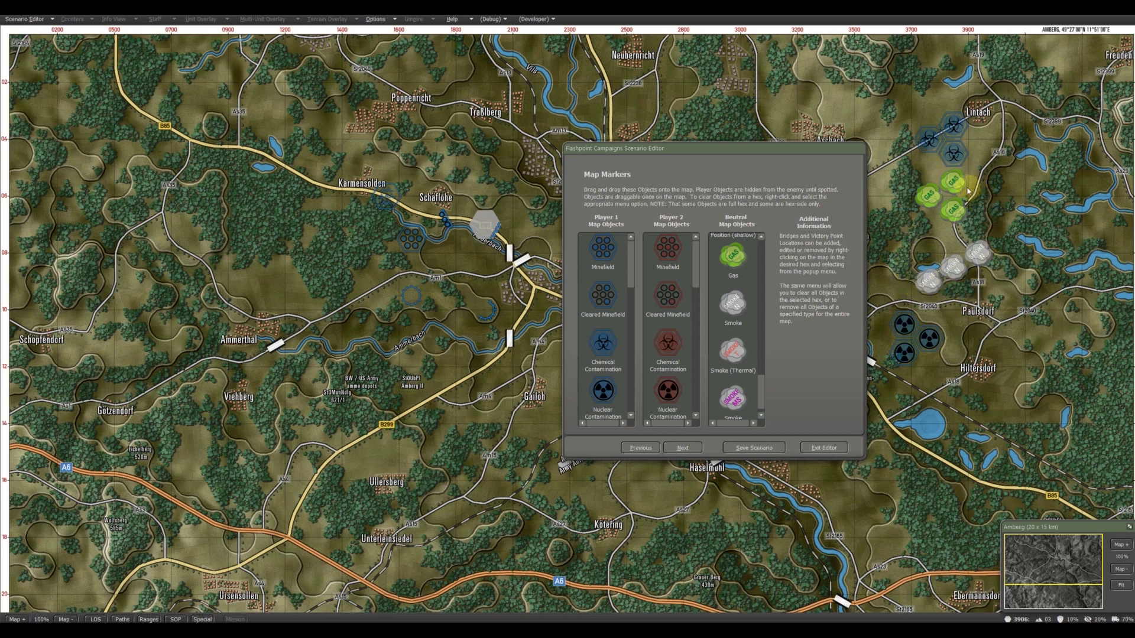
mouse_move(968, 191)
Start clearing map markers by type and select NATO minefields, obstacles, improved positions, chemical contamination and nuclear contamination for removal
right_click(462, 183)
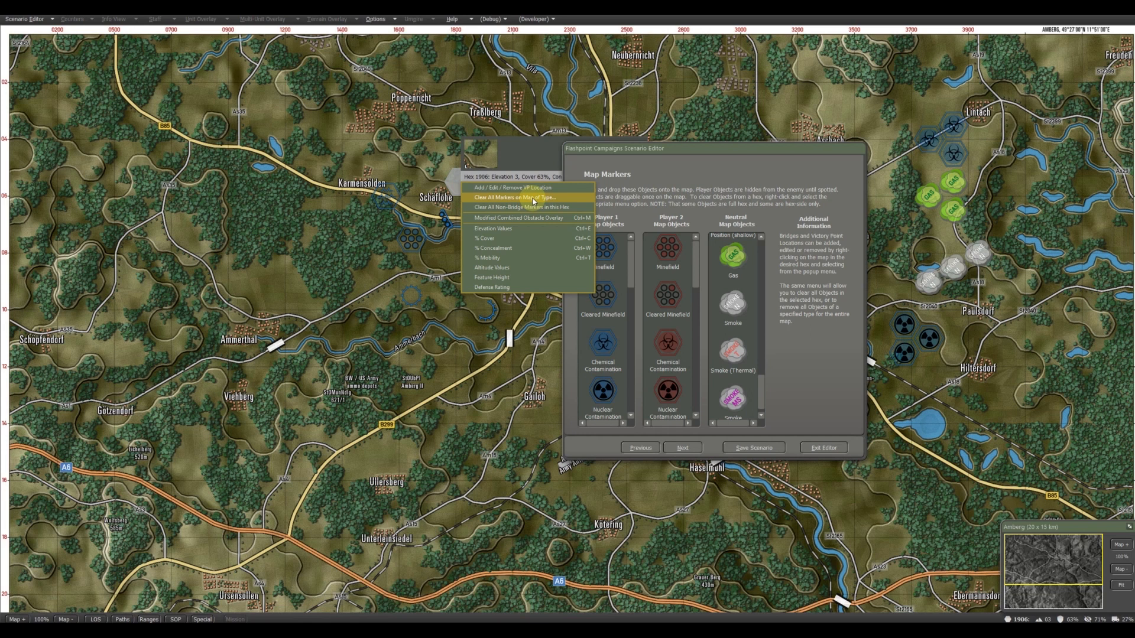
left_click(534, 200)
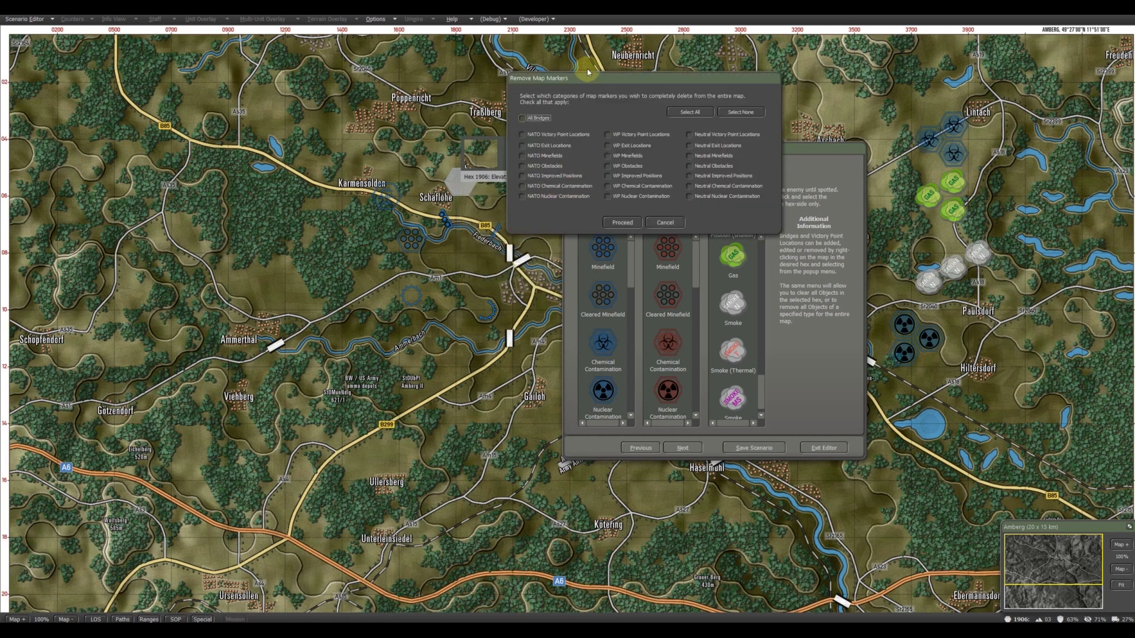
left_click_drag(604, 79, 605, 105)
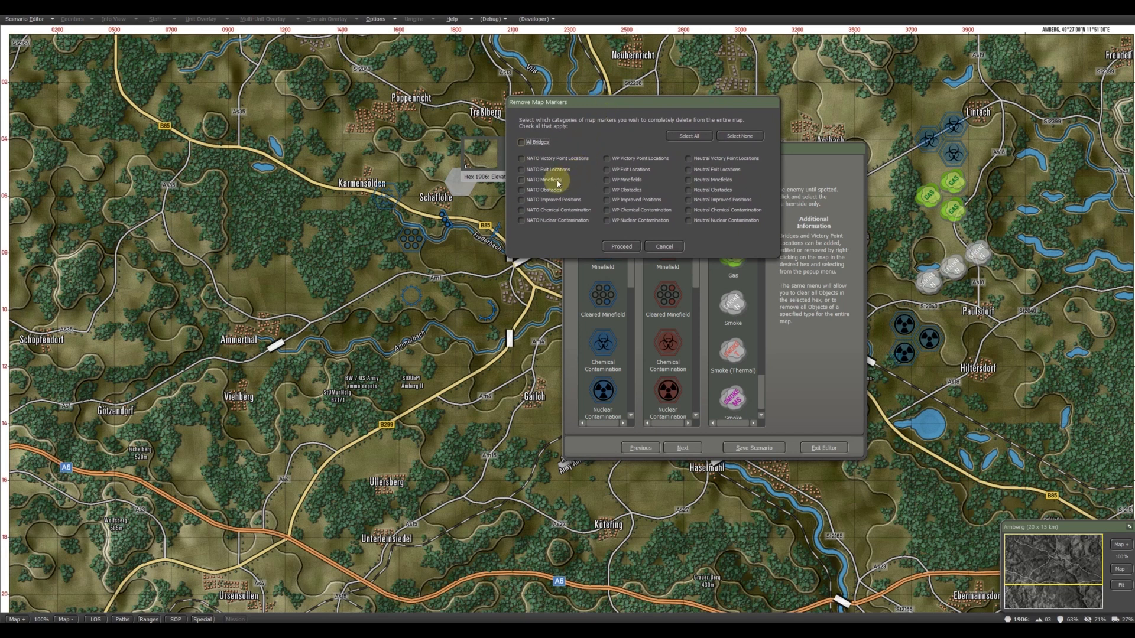
left_click(521, 182)
left_click(522, 190)
left_click(522, 200)
left_click(522, 210)
left_click(523, 220)
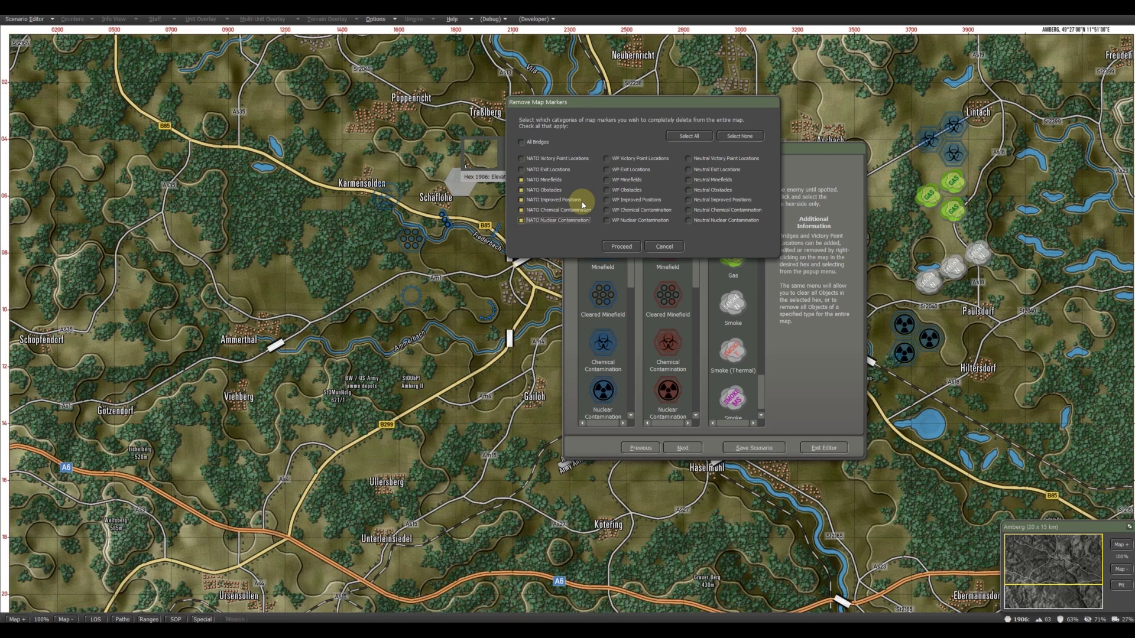
Select the WP minefields, obstacles, improved positions, chemical contamination and nuclear contamination for removal
left_click(608, 181)
left_click(608, 190)
left_click(607, 201)
left_click(608, 211)
left_click(608, 220)
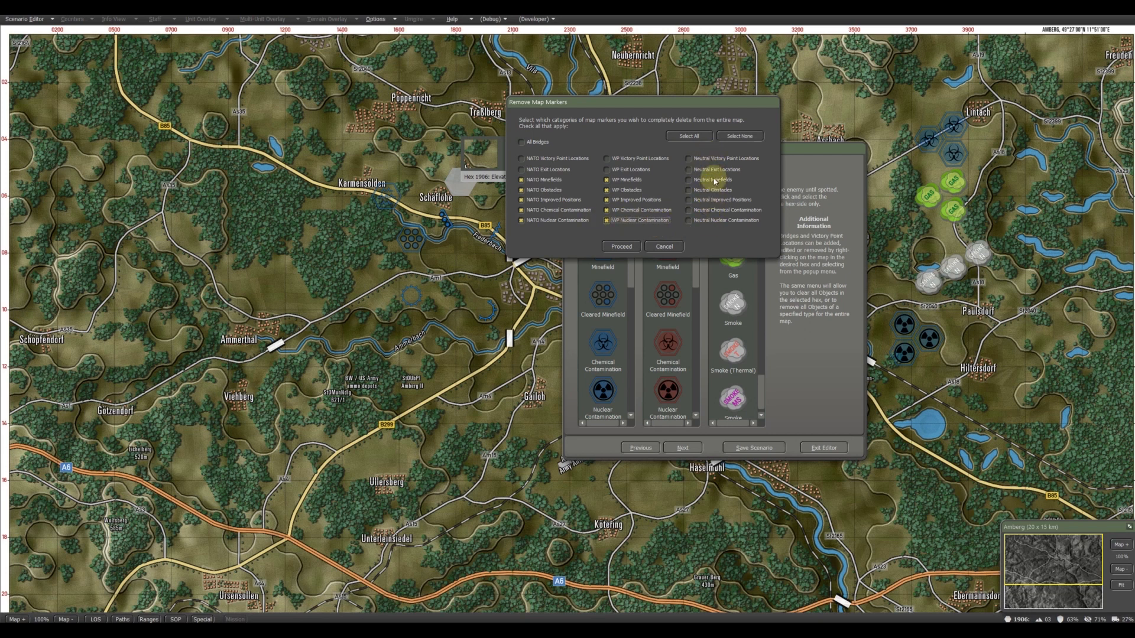
Remove the selected marker categories from the entire map and clear the three neutral gas markers southwest of Lintach hex by hex
left_click(621, 247)
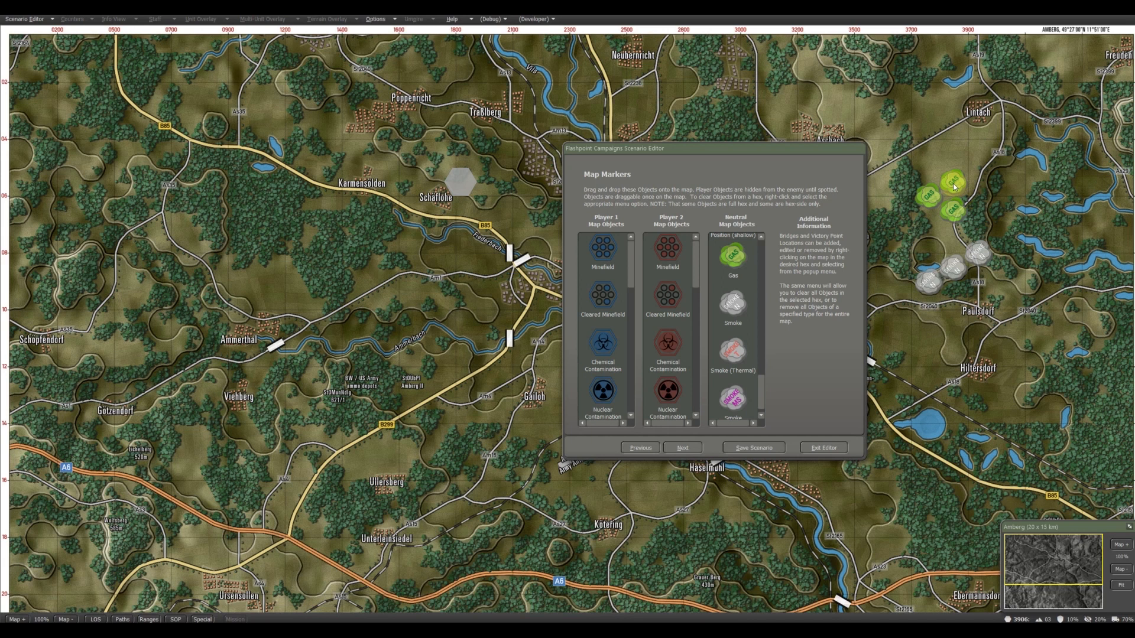
right_click(954, 187)
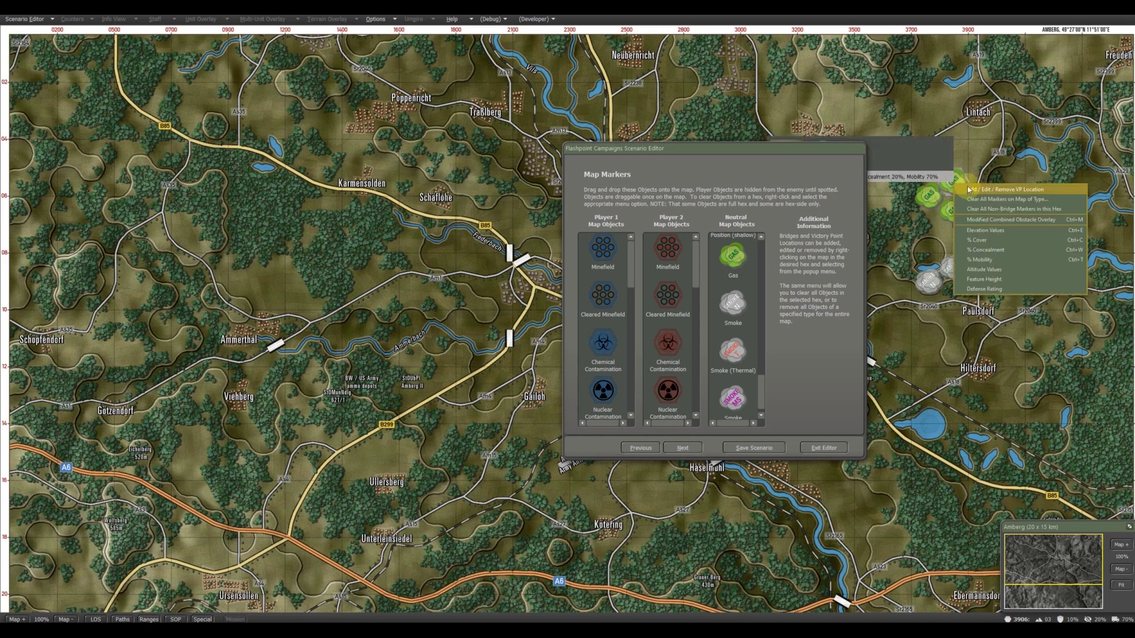
left_click(984, 212)
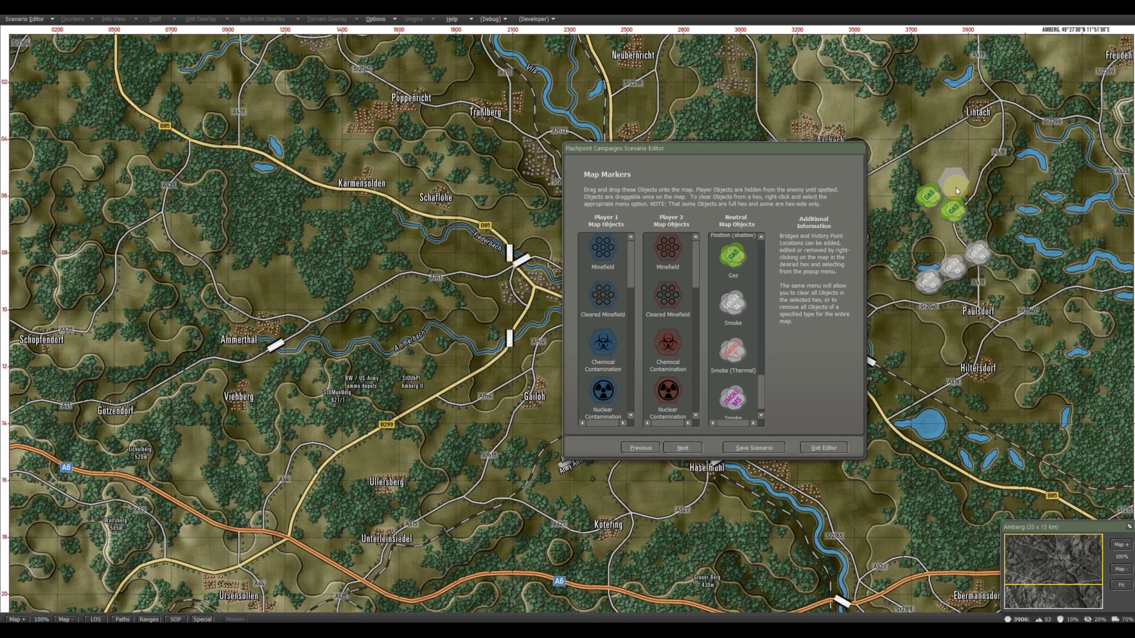
right_click(932, 193)
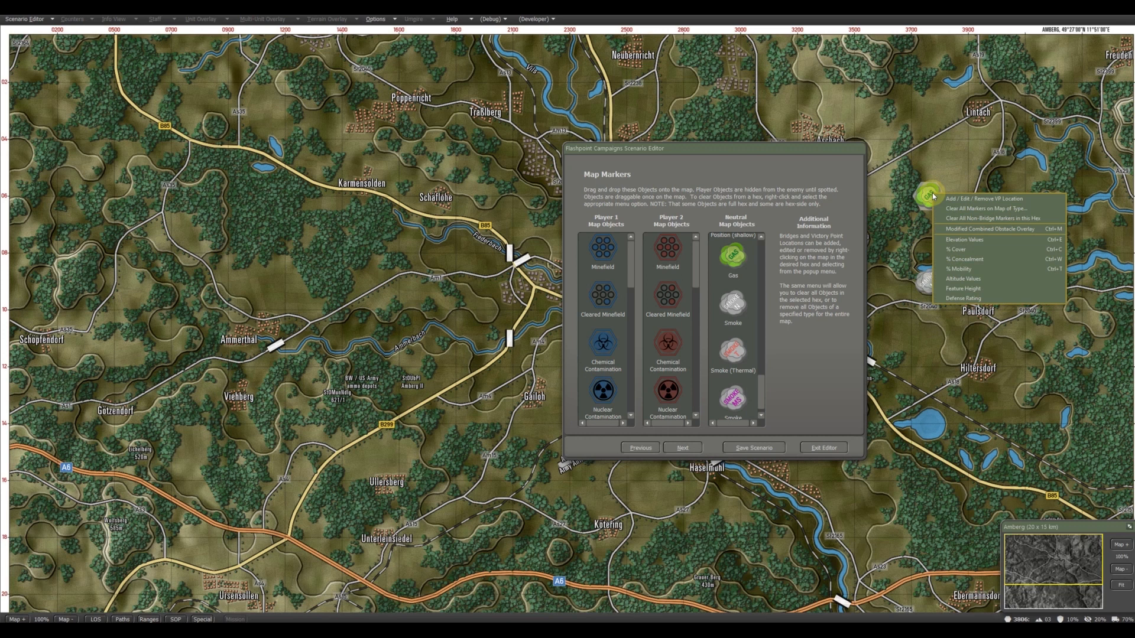
left_click(952, 218)
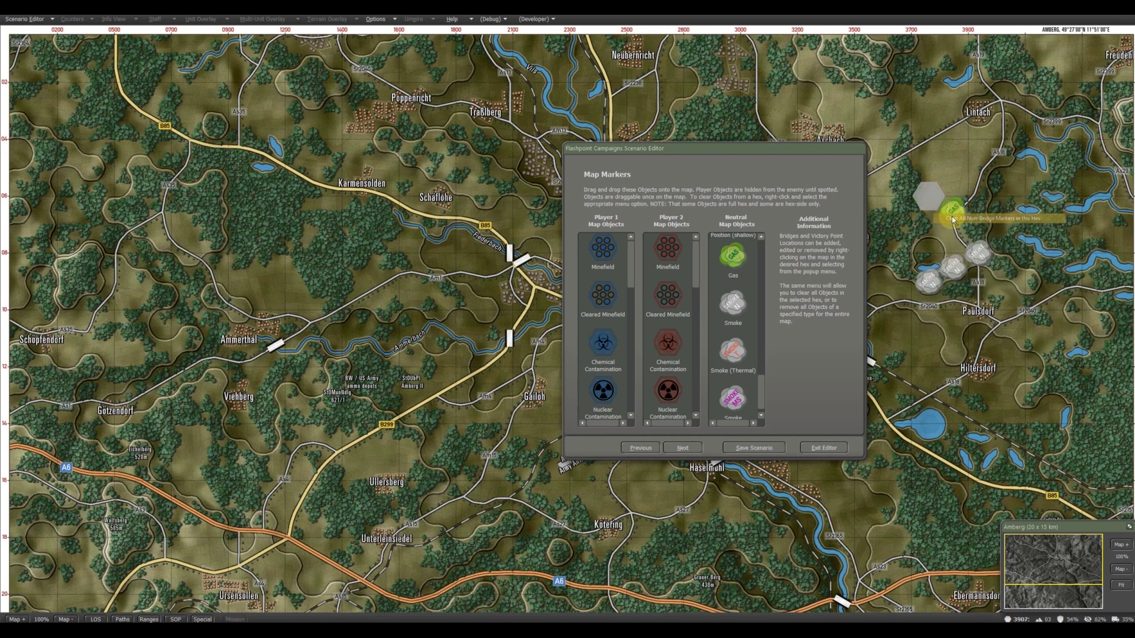
right_click(955, 213)
left_click(983, 240)
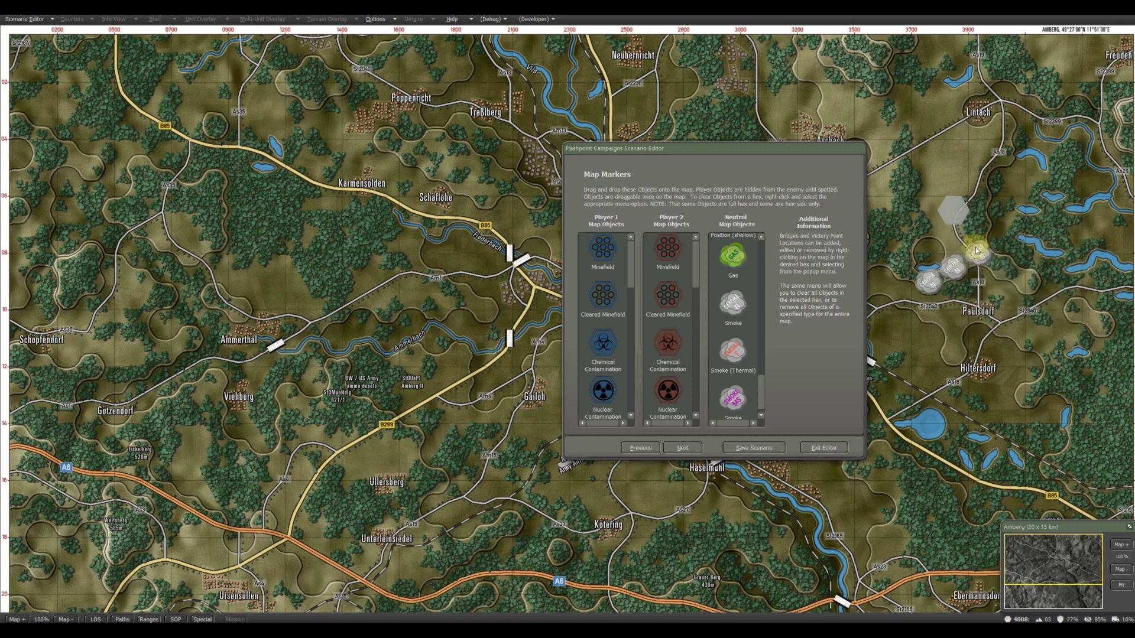
Clear the three neutral smoke markers from their individual hexes northwest of Paulsdorf
right_click(976, 249)
left_click(998, 279)
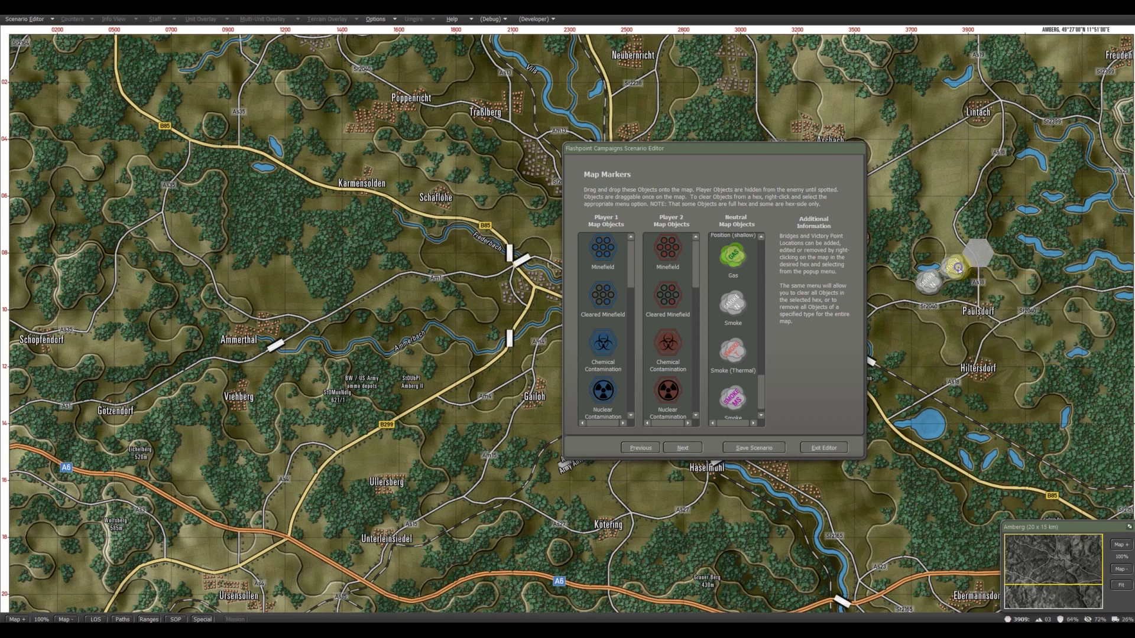
right_click(953, 266)
left_click(977, 294)
right_click(929, 279)
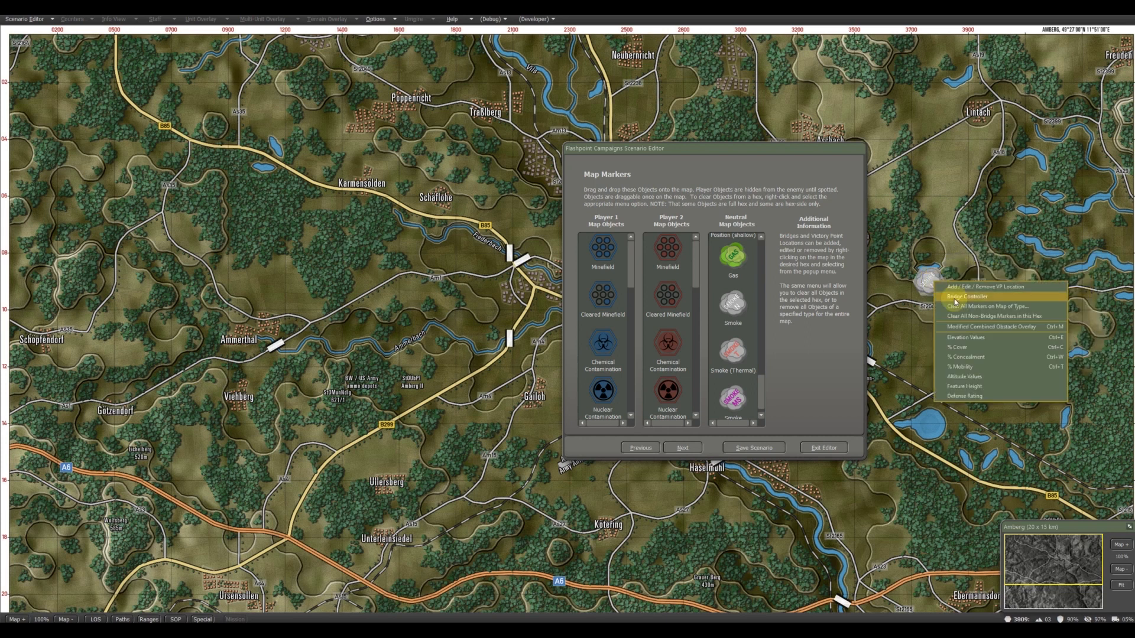
left_click(957, 309)
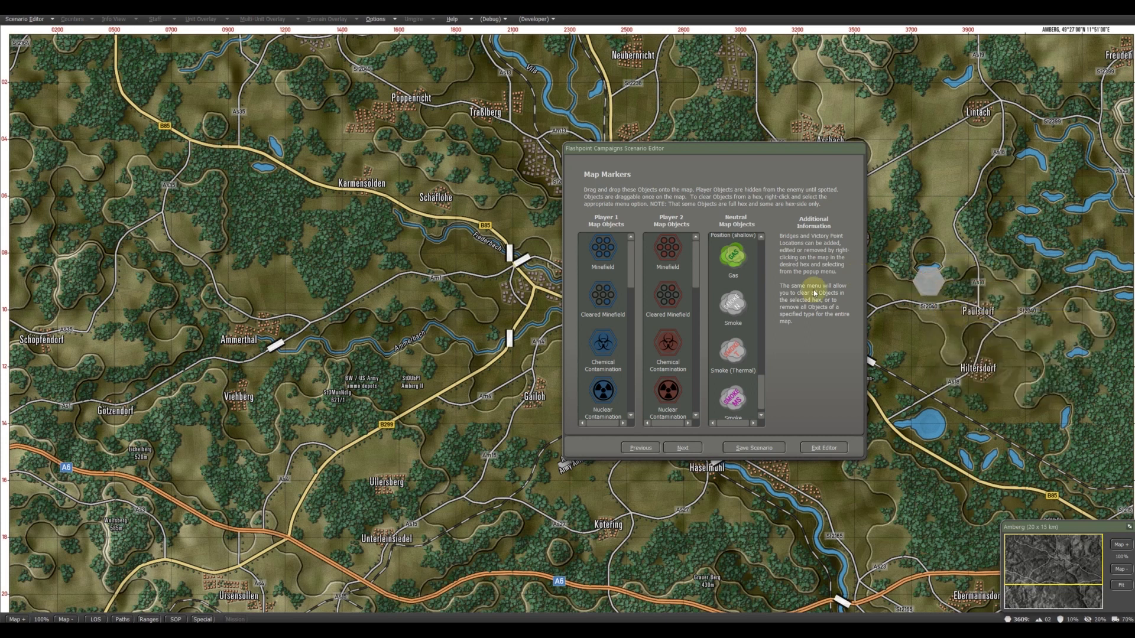
Check the remaining neutral smoke marker types and proceed to the Additional Scenario Parameters page
scroll(755, 381, "down", 1)
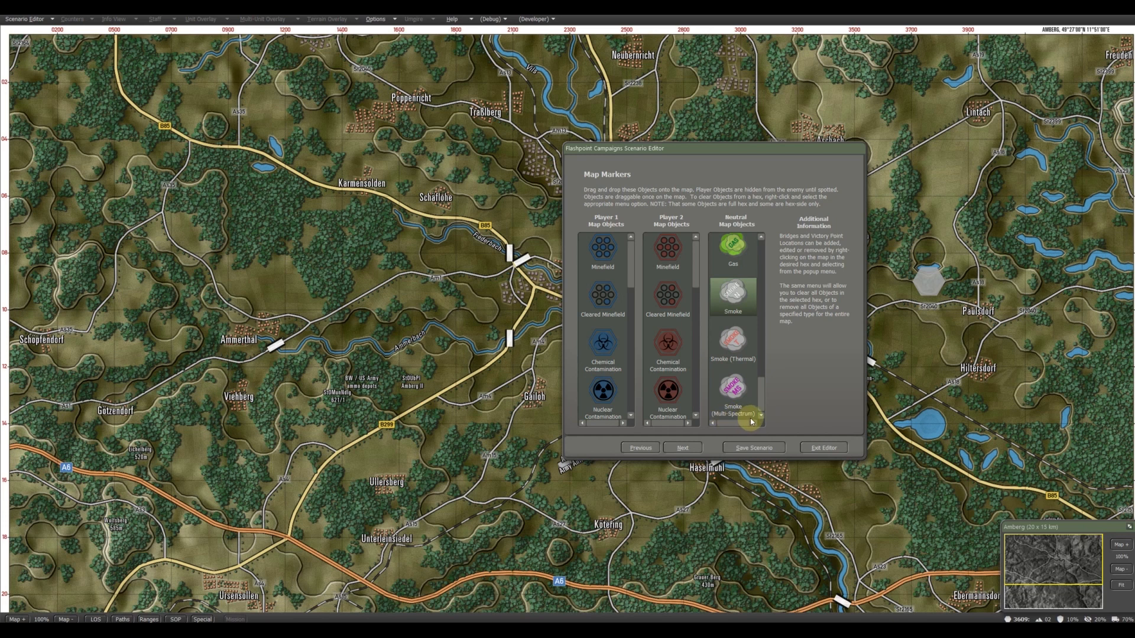
left_click(752, 337)
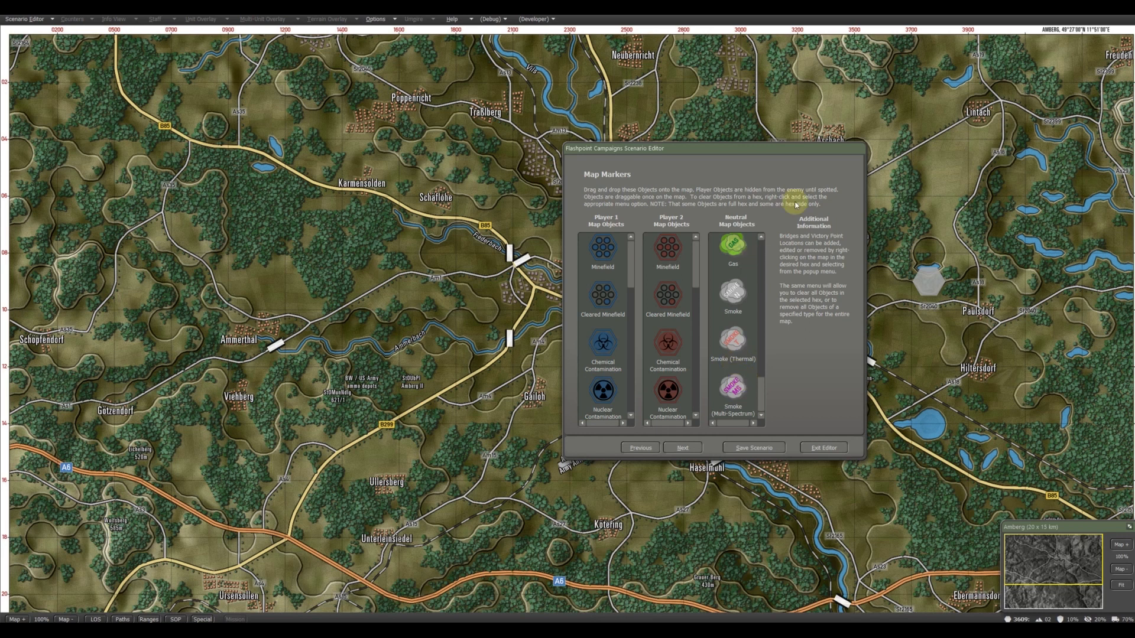
left_click_drag(782, 149, 685, 138)
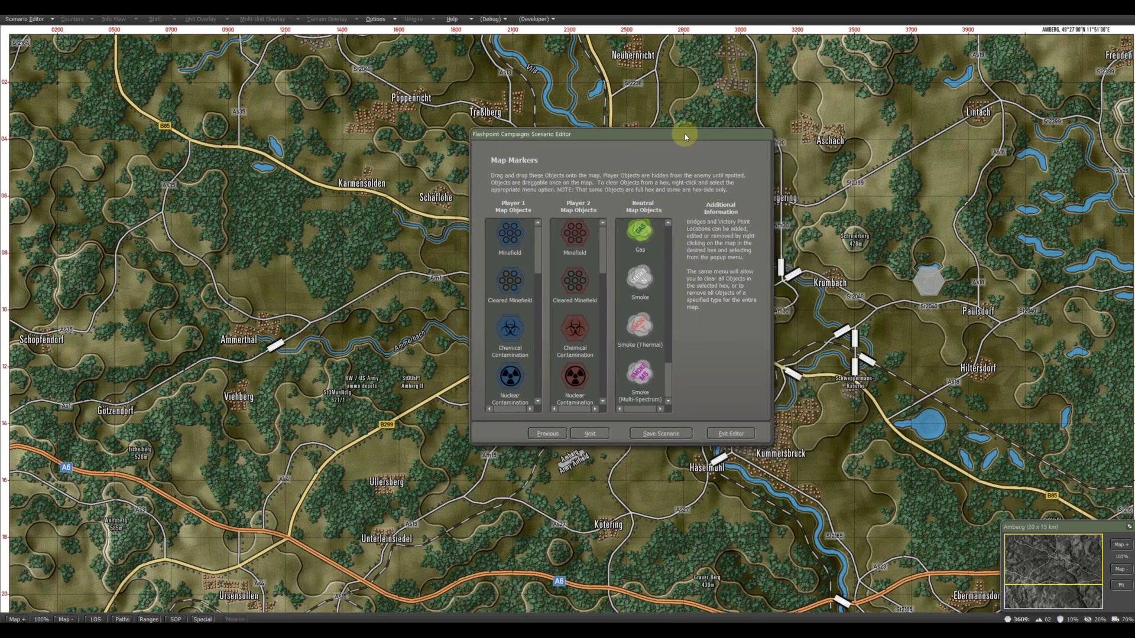
left_click(590, 435)
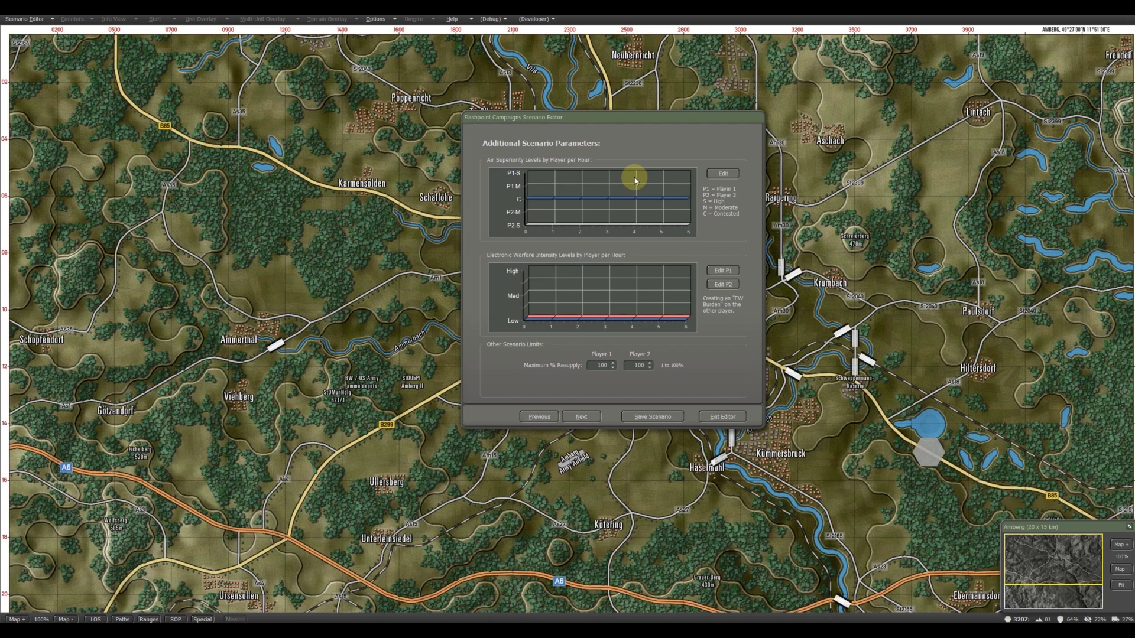
Set the air superiority level to P2-S for each hour from 0600 to 0900 hrs
left_click(733, 173)
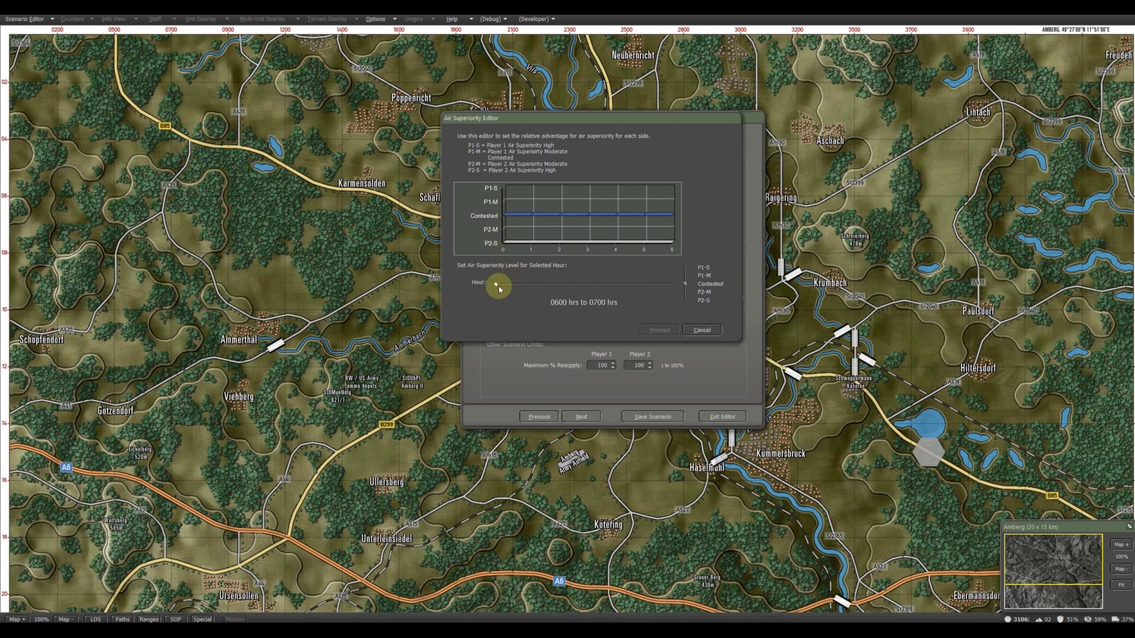
left_click_drag(686, 286, 686, 305)
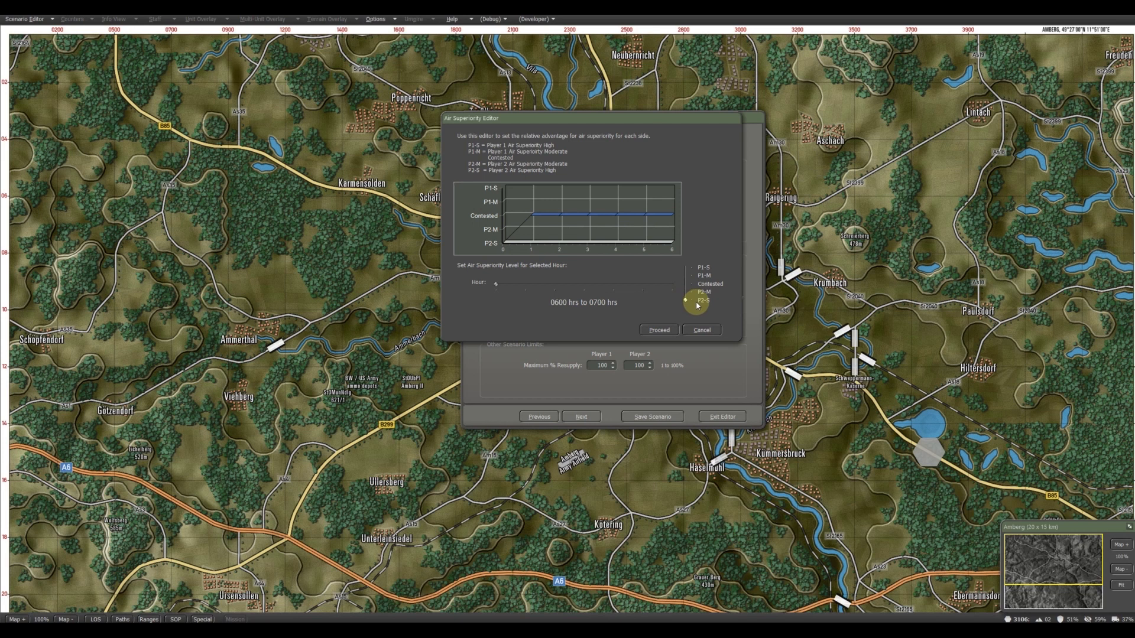
left_click_drag(497, 286, 525, 284)
left_click_drag(686, 284, 685, 300)
left_click(566, 289)
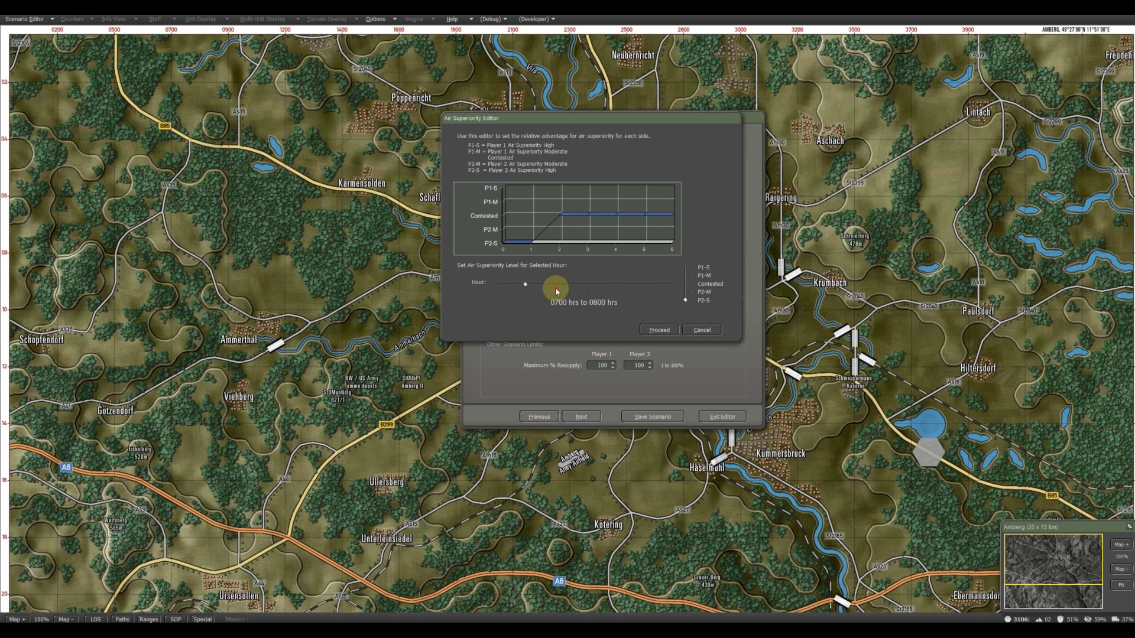
left_click_drag(685, 286, 686, 303)
Set the air superiority level to P2-M for each hour from 0900 to 1100 hrs and apply the air superiority plan
left_click(586, 289)
left_click_drag(686, 285, 686, 293)
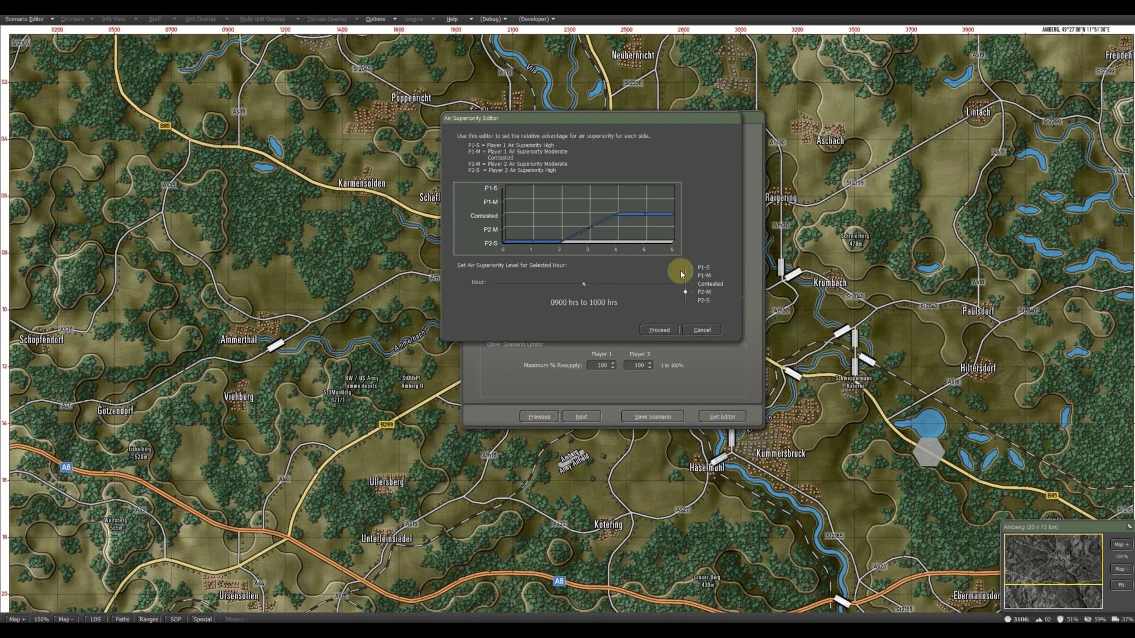
left_click(613, 284)
left_click(685, 292)
left_click(642, 285)
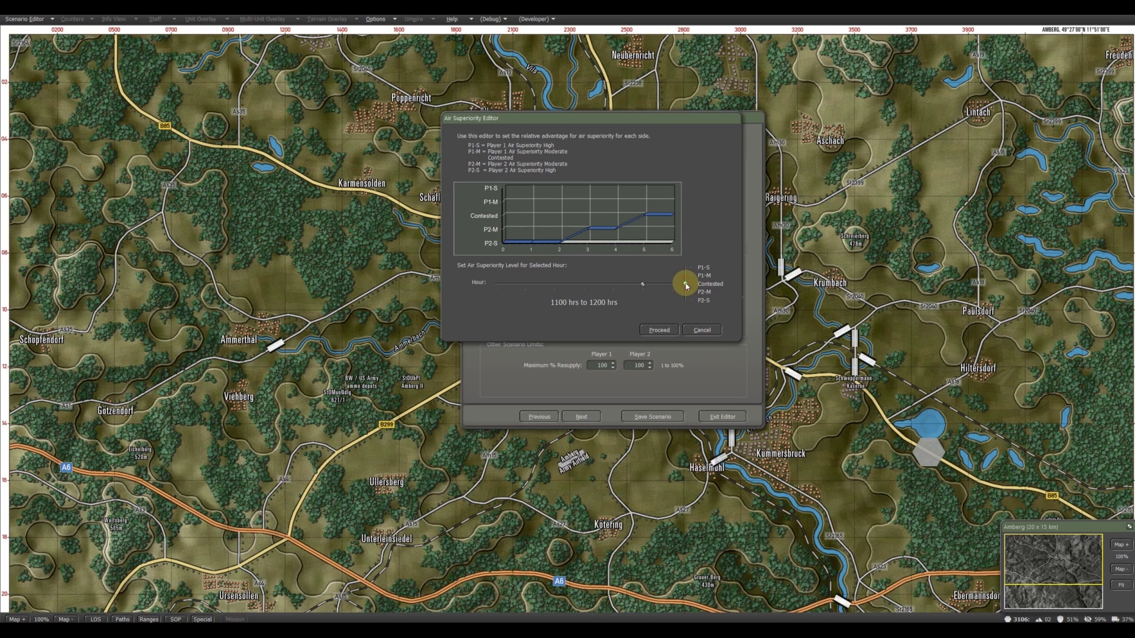
left_click_drag(643, 285, 672, 284)
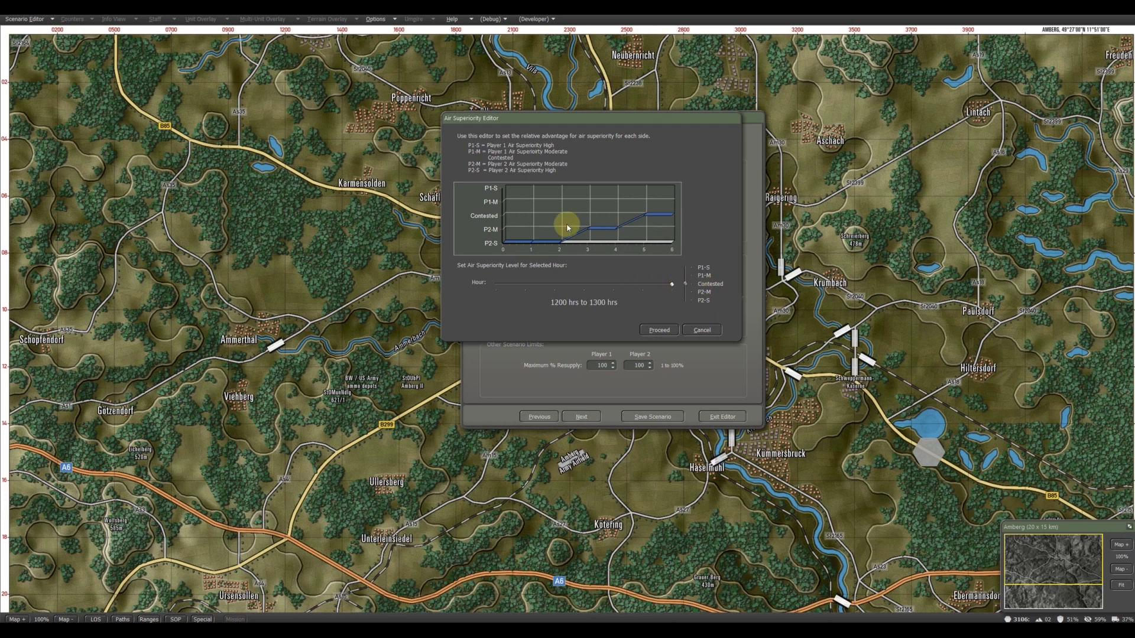
left_click(657, 330)
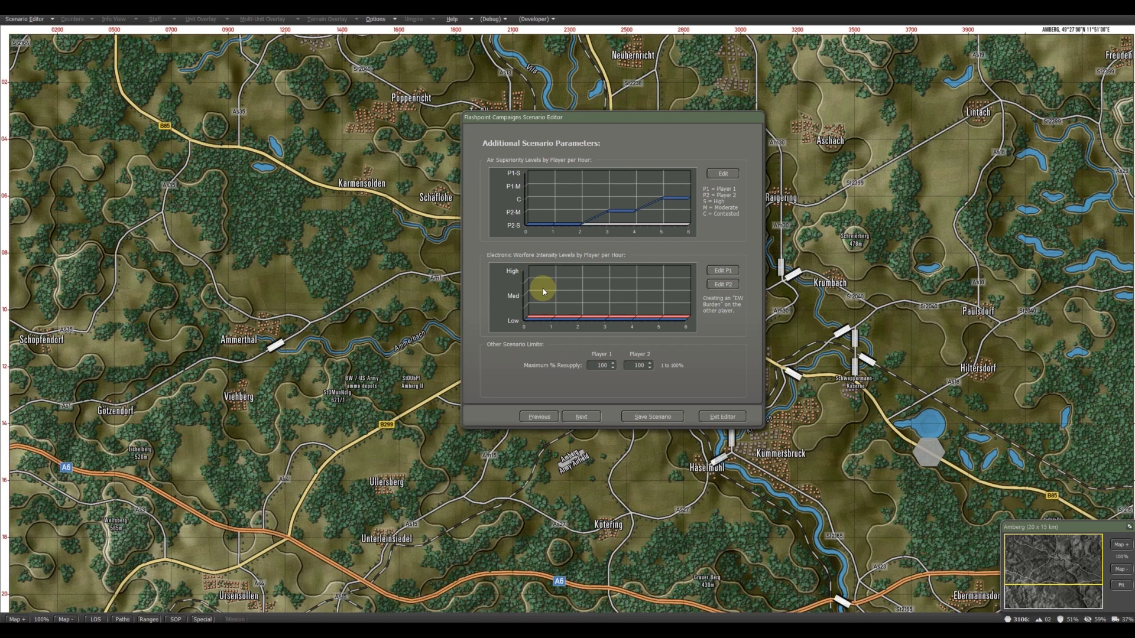
Set Player 1's electronic warfare activity midway between Low and Medium for each hour from 0700 to 1100 hrs
left_click(728, 274)
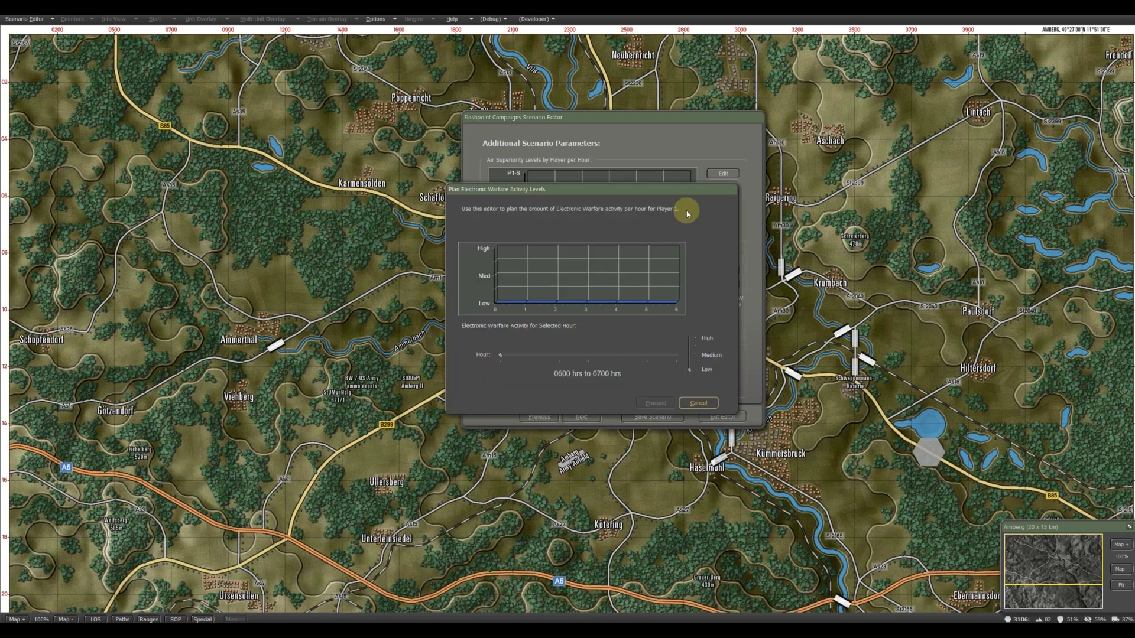
left_click_drag(658, 190, 590, 196)
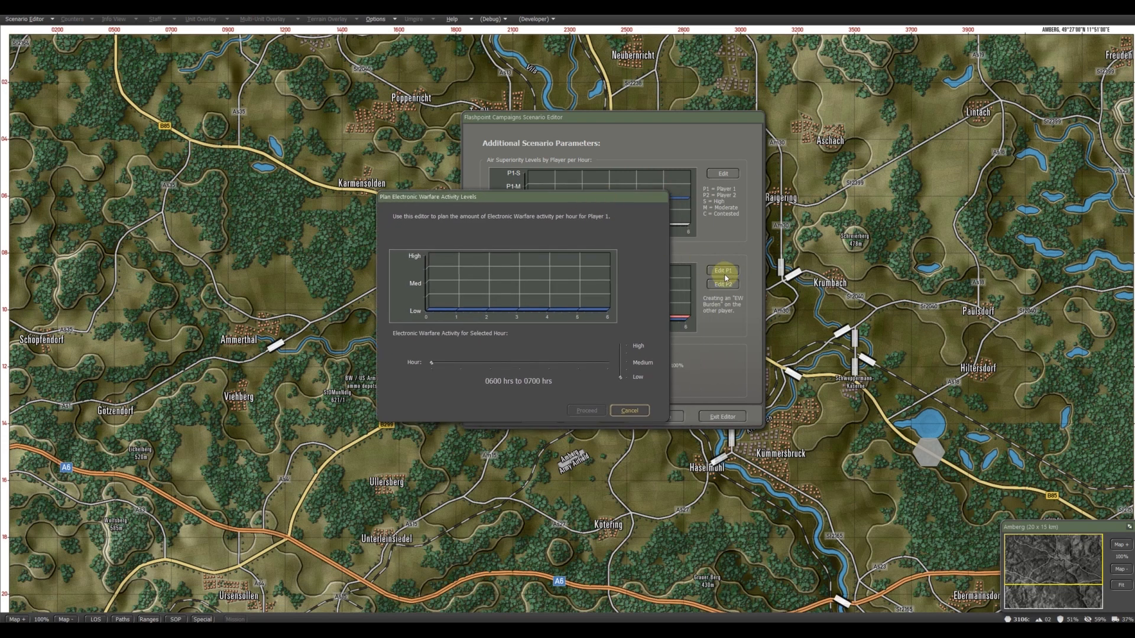
left_click_drag(621, 201, 714, 185)
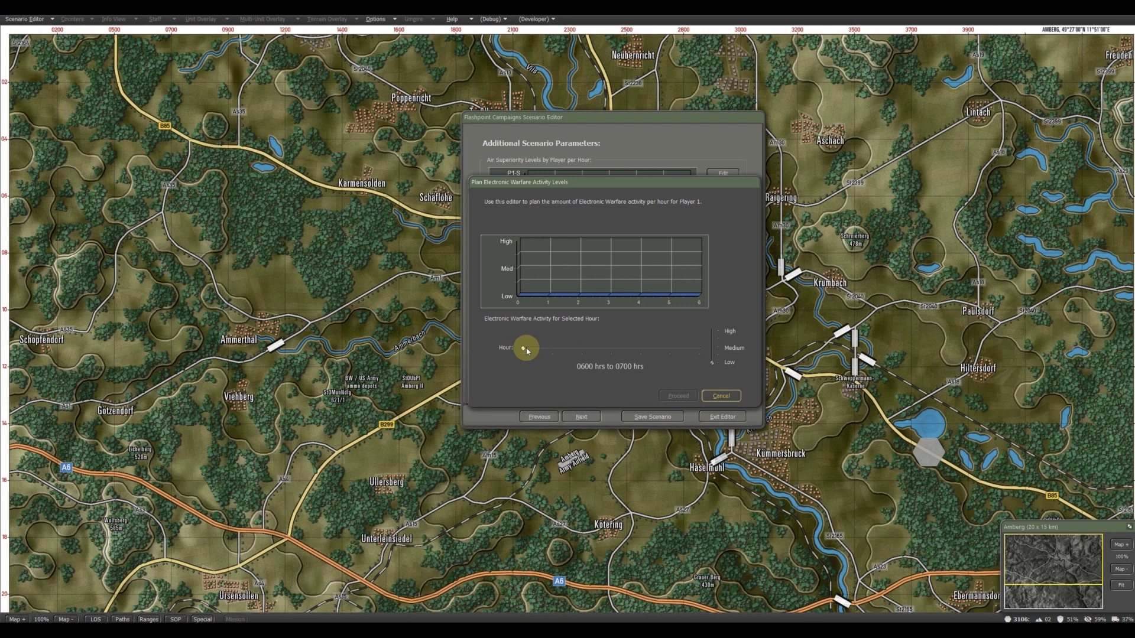
left_click(551, 352)
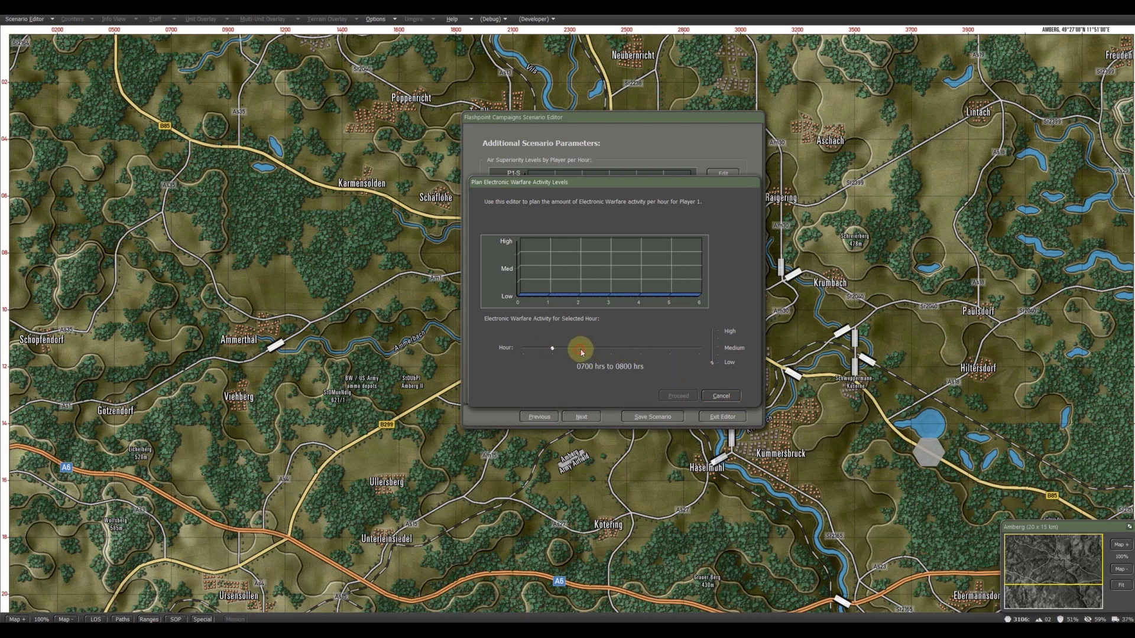
left_click(712, 357)
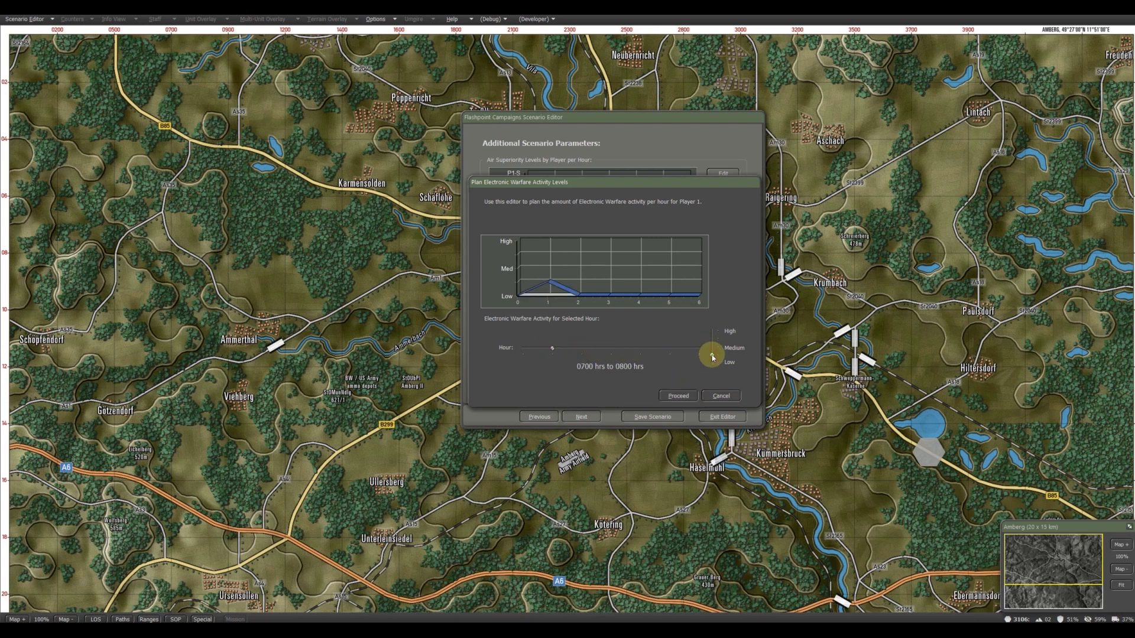
left_click(582, 350)
left_click(716, 356)
left_click(715, 356)
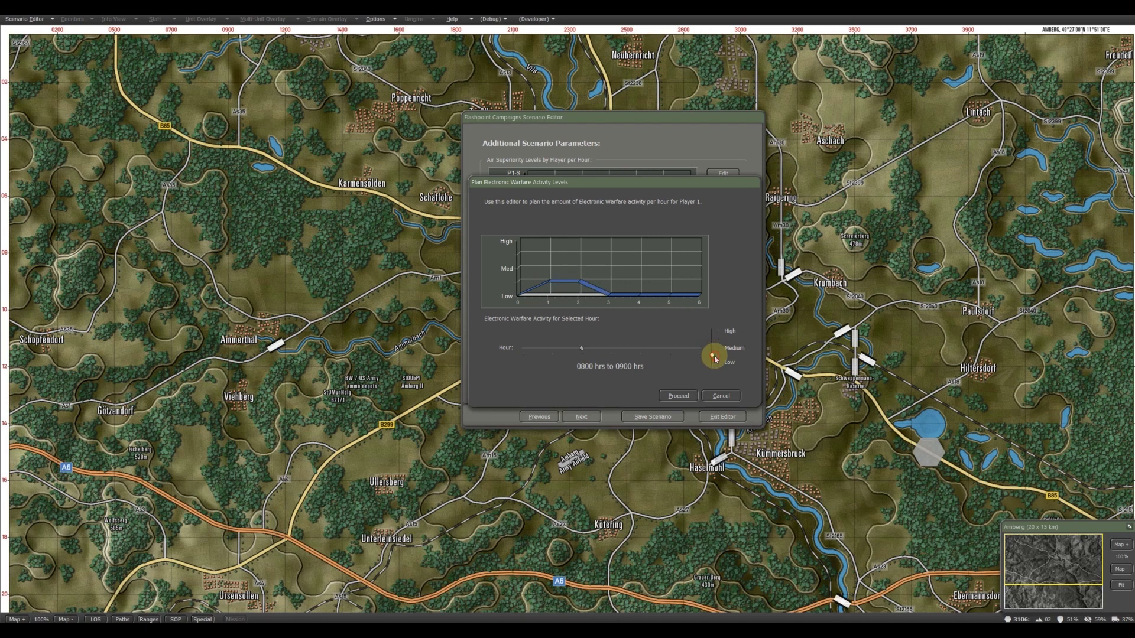
left_click(613, 353)
left_click(714, 355)
left_click(642, 350)
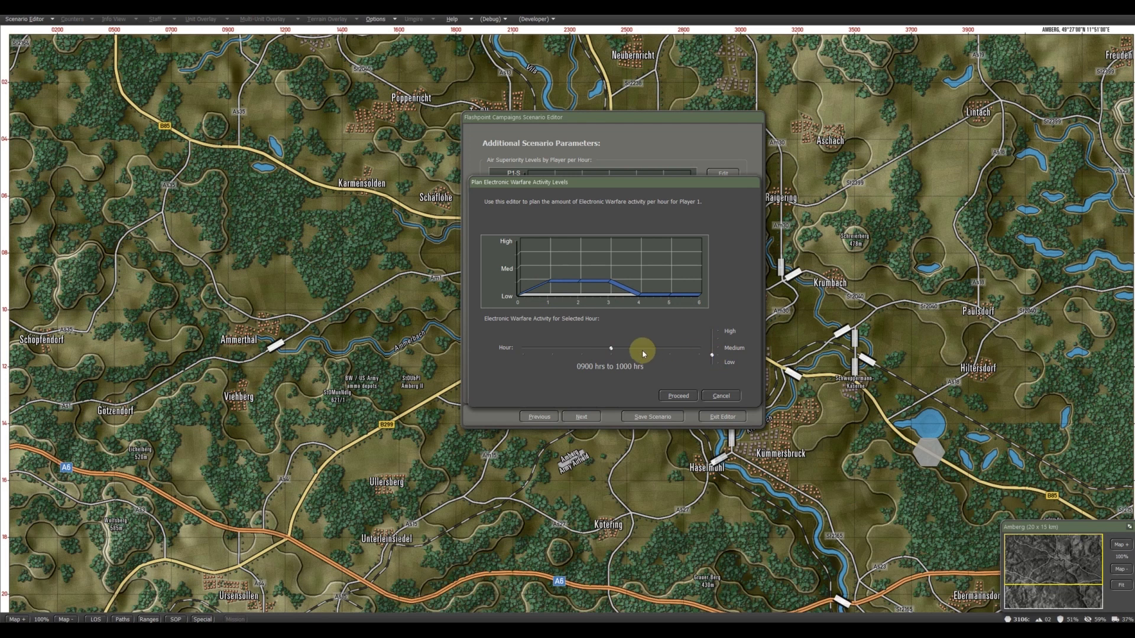
left_click(714, 356)
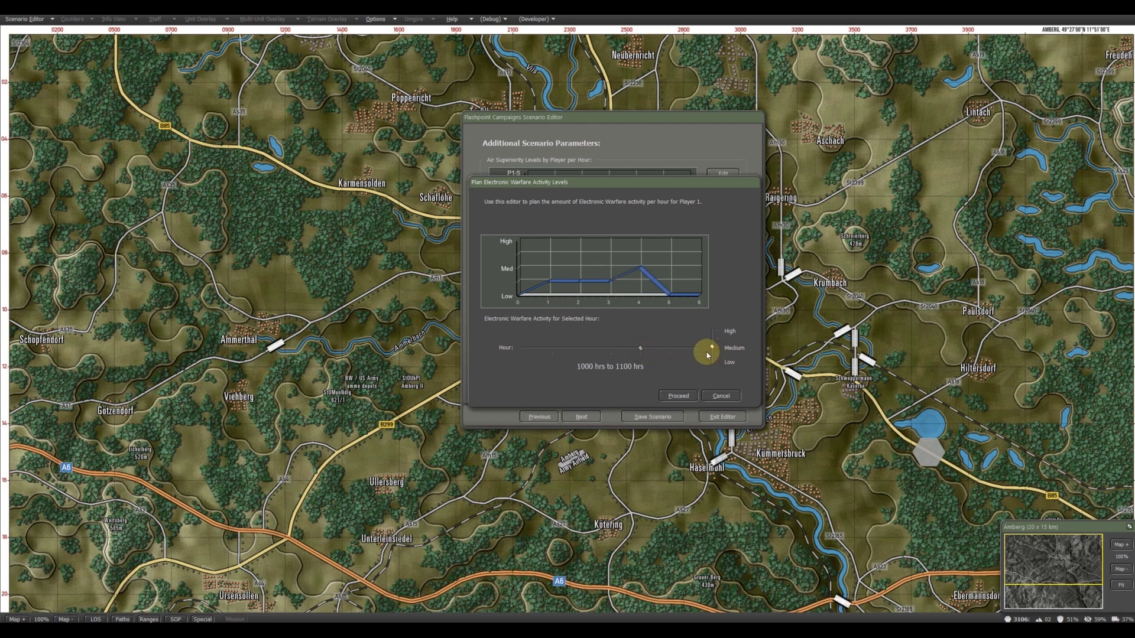
Set Player 1's electronic warfare activity to Medium for 1100 to 1200 hrs and between Medium and High for 1200 to 1300 hrs, and apply the plan
left_click(670, 349)
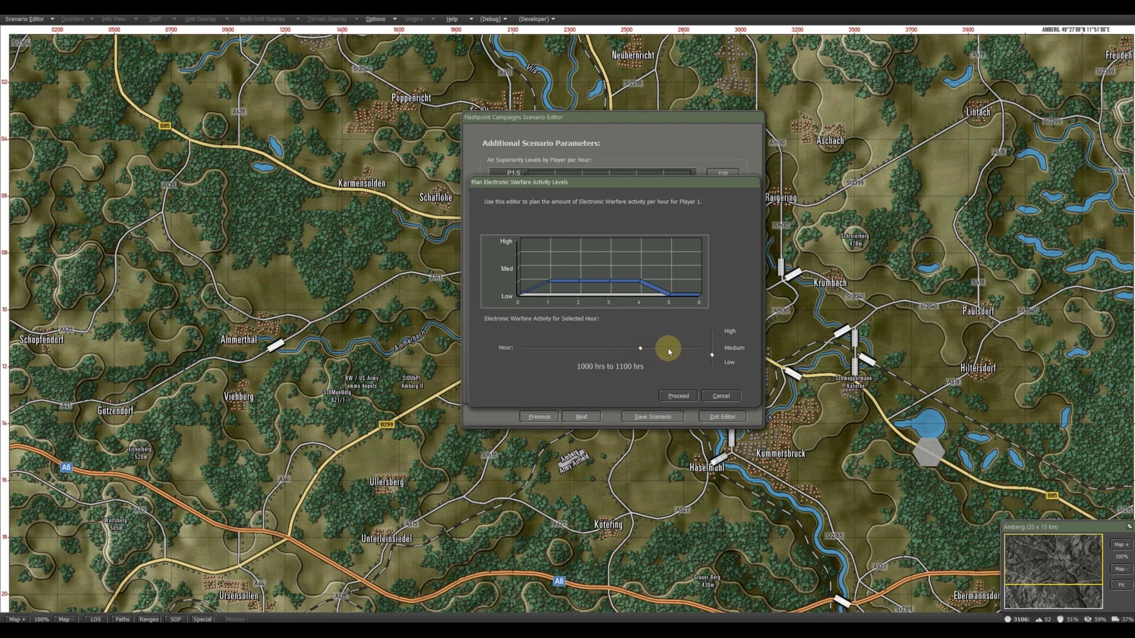
left_click(713, 349)
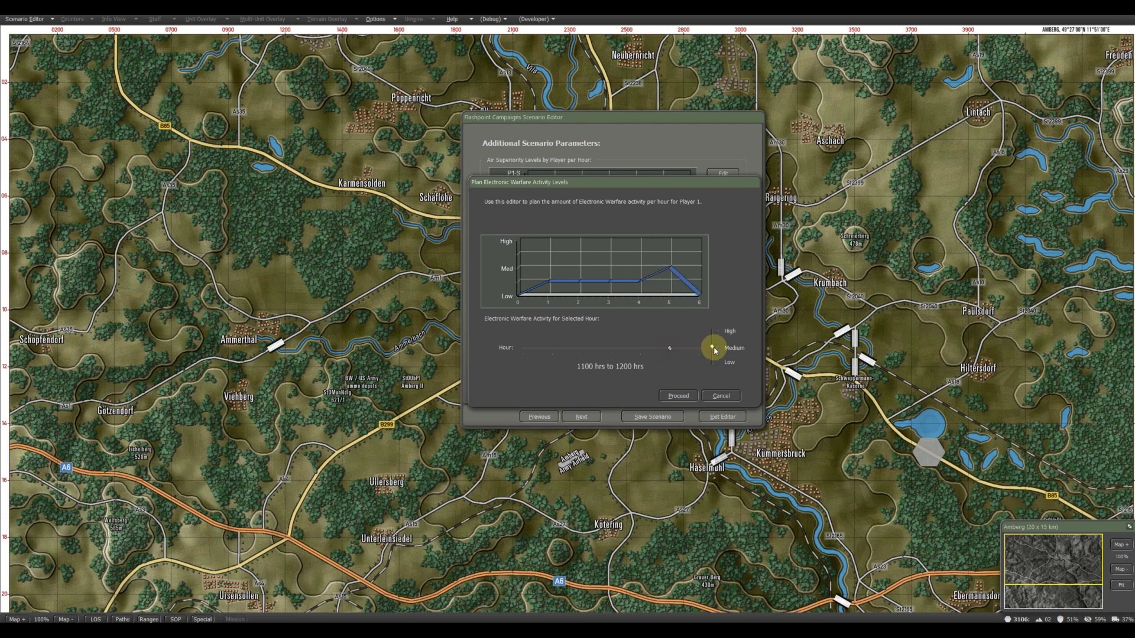
left_click(700, 350)
left_click(714, 336)
left_click(678, 397)
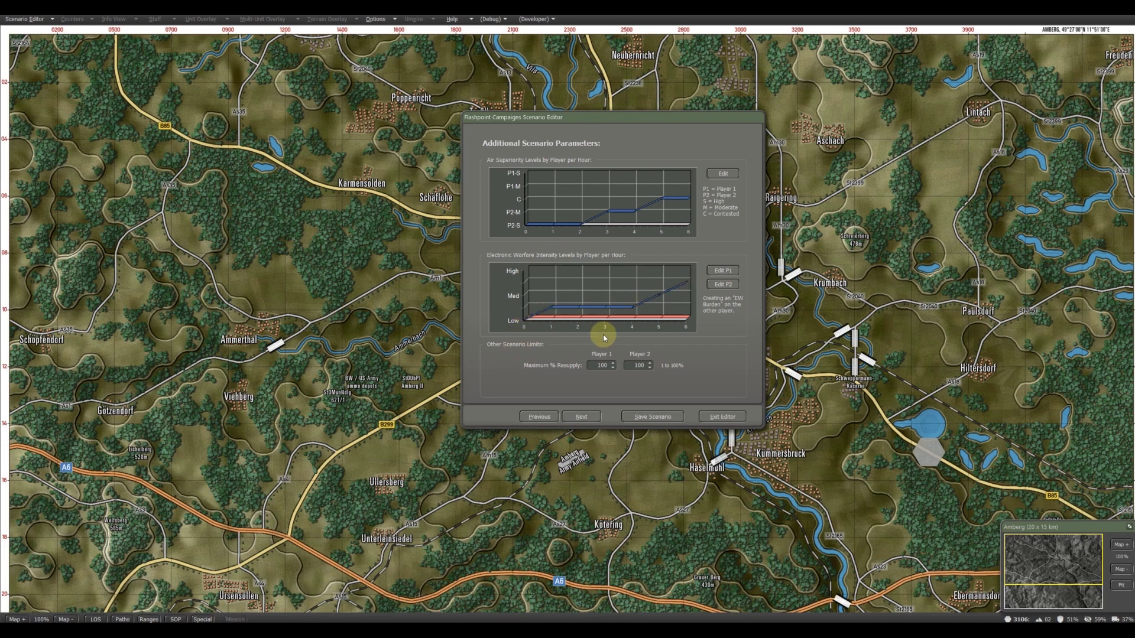
Set Player 2's electronic warfare intensity to High for each hour from 0600 to 0800 hrs
left_click(724, 285)
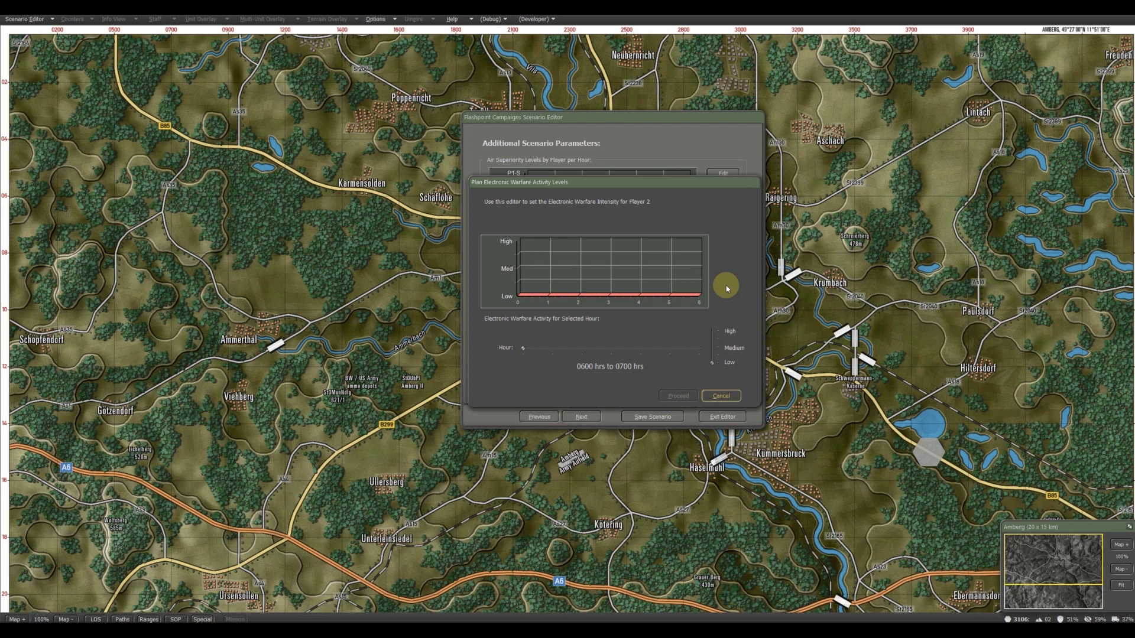
left_click_drag(702, 360, 715, 330)
left_click(552, 349)
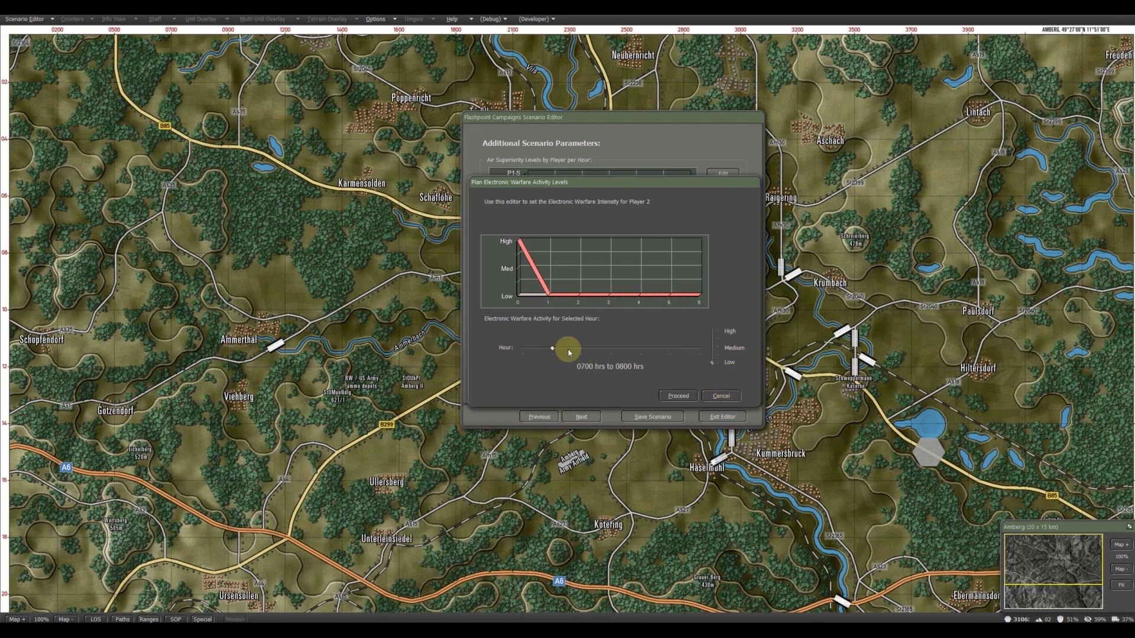
left_click(714, 331)
Set Player 2's electronic warfare intensity midway between Medium and High for 0800 to 1000 hrs and to Medium for 1000 to 1100 hrs
left_click(582, 349)
left_click_drag(710, 351, 714, 342)
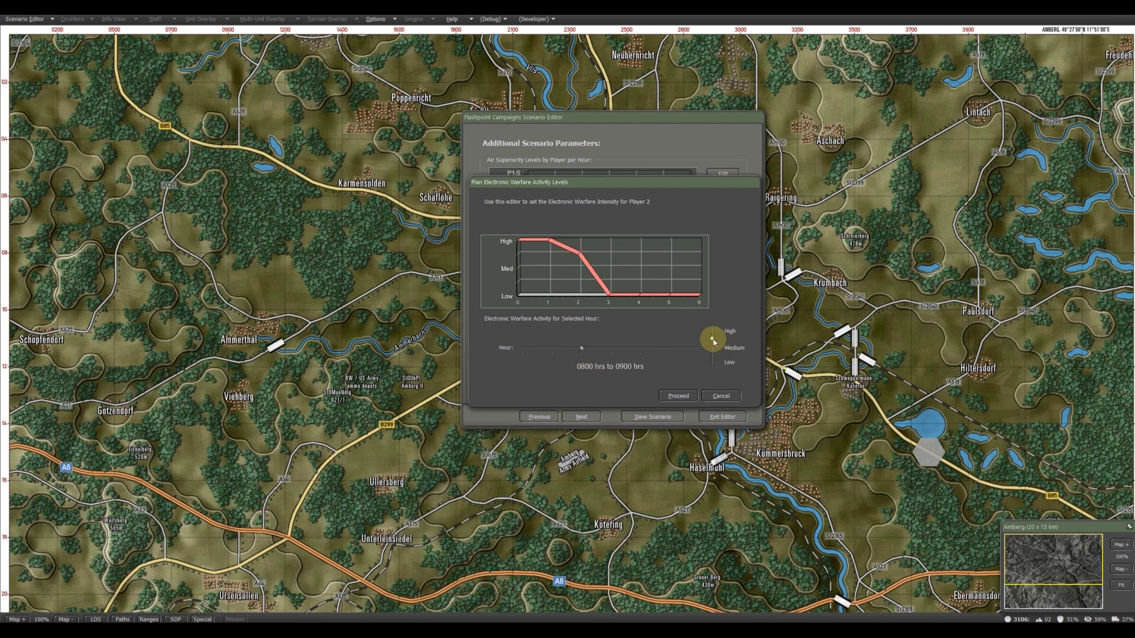
left_click(611, 349)
left_click(715, 349)
left_click(641, 349)
left_click(714, 347)
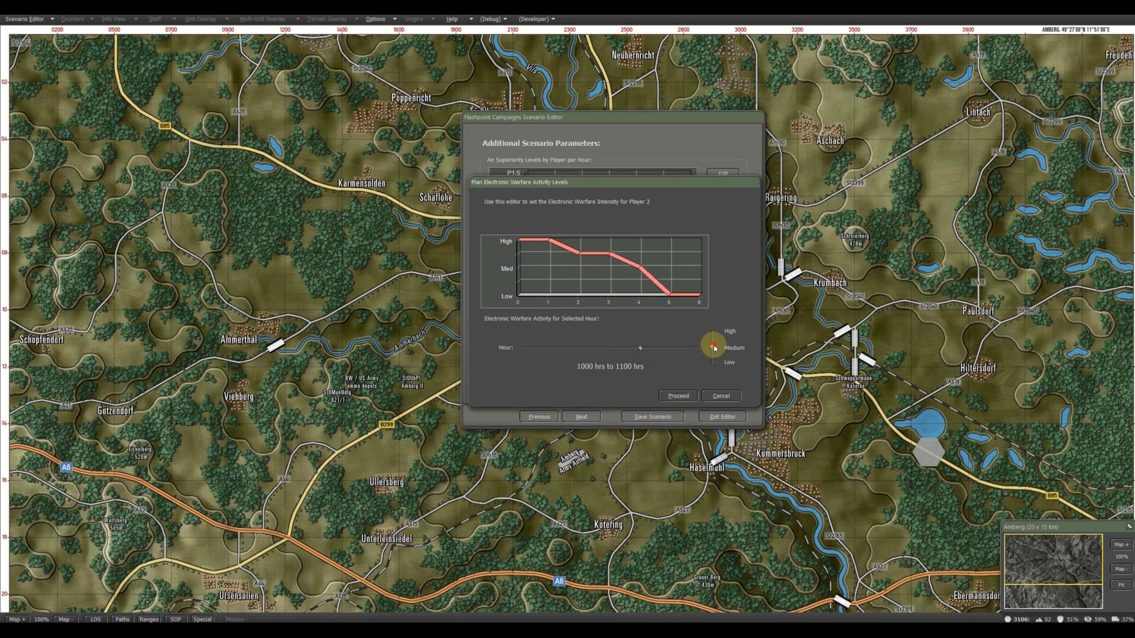
Set Player 2's electronic warfare intensity midway between Low and Medium for each hour from 1100 to 1300 hrs, and apply the plan
left_click(671, 350)
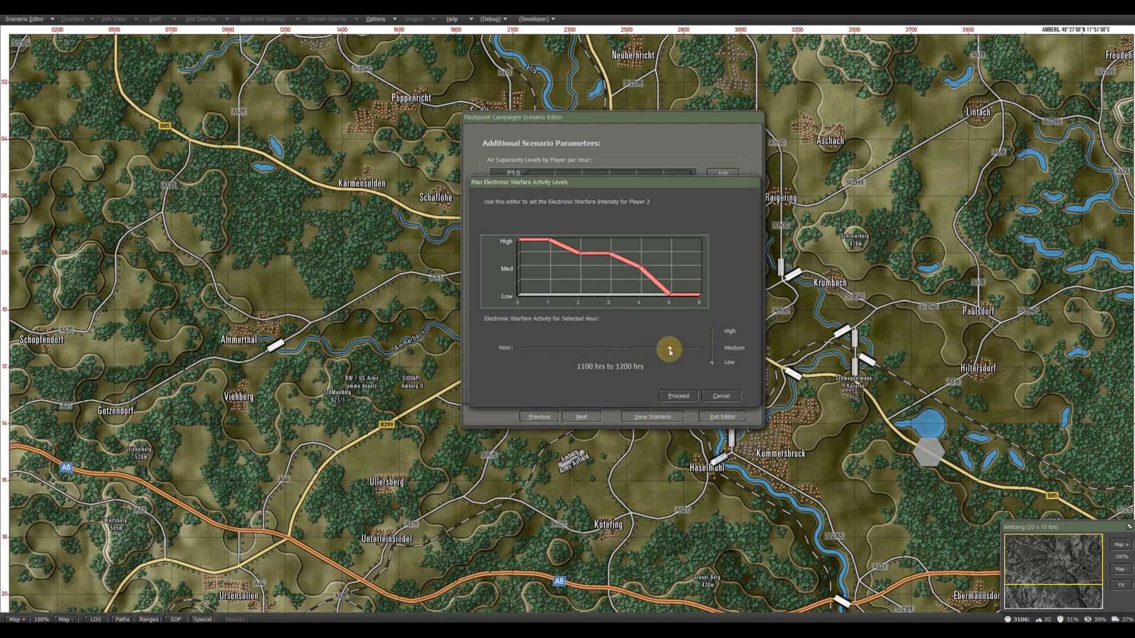
left_click(715, 348)
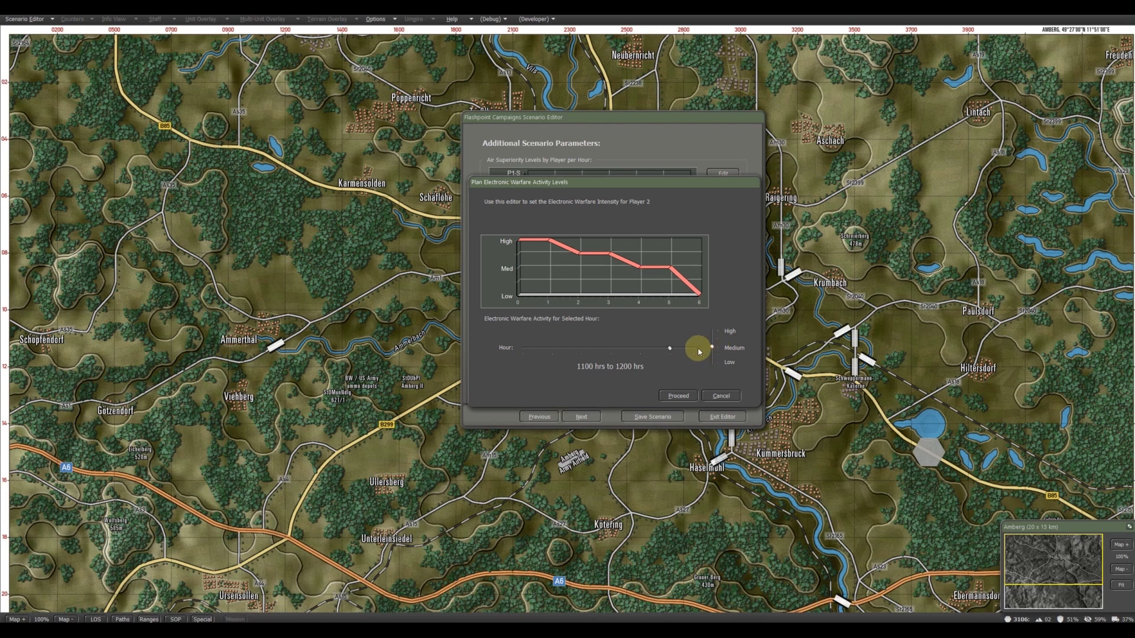
left_click(715, 358)
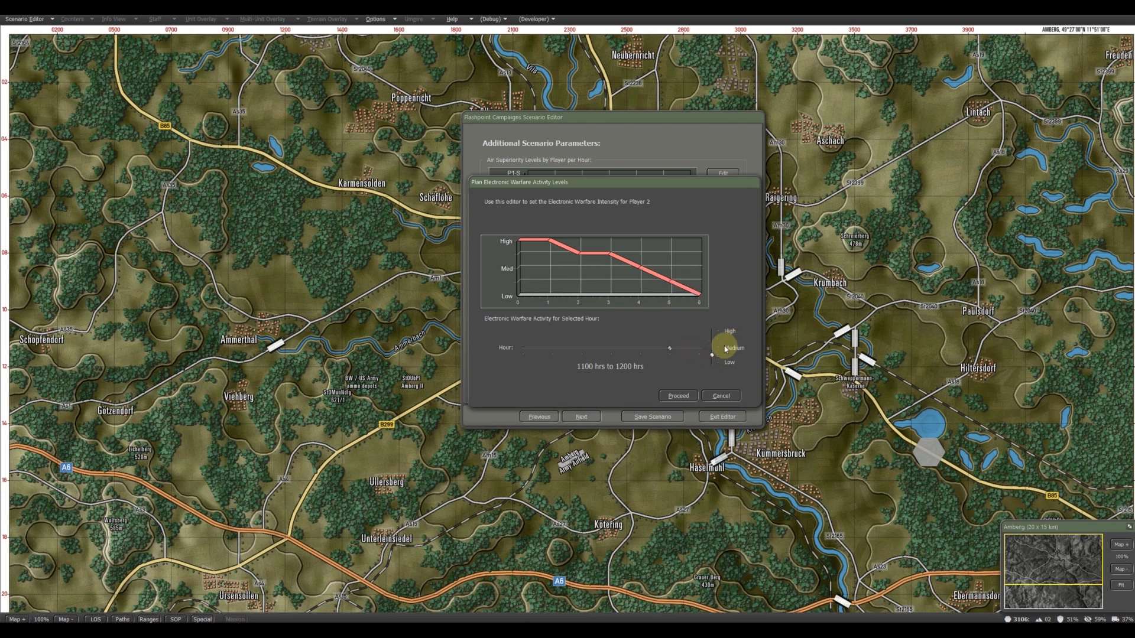
left_click(701, 348)
left_click(714, 356)
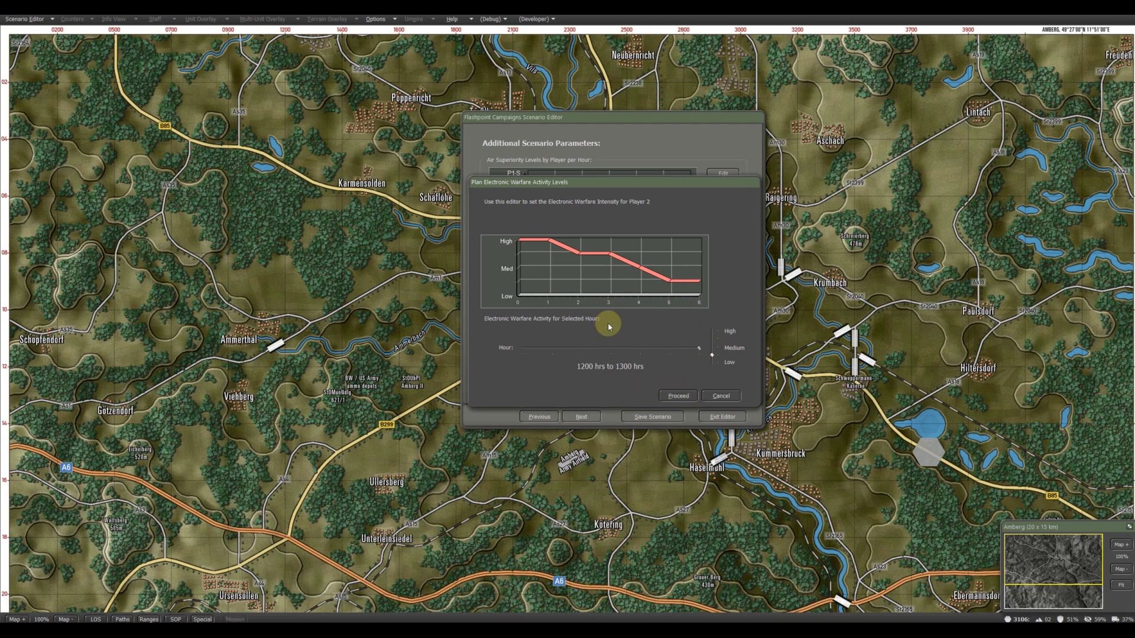
left_click(679, 397)
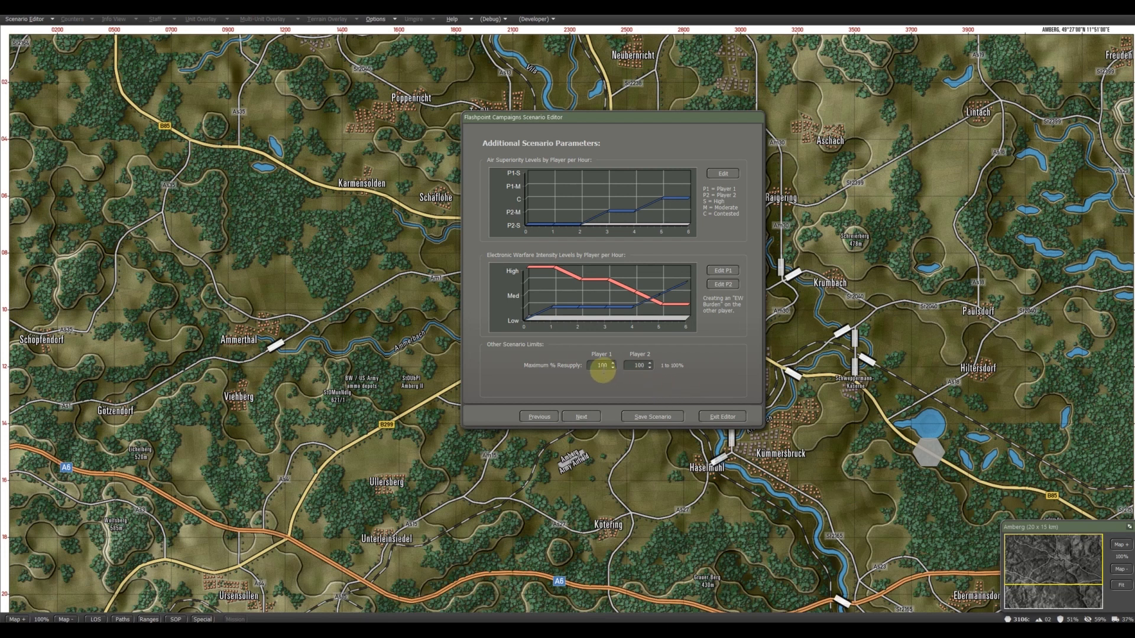
Lower Player 2's maximum resupply percentage below 100%
left_click(651, 369)
left_click(651, 368)
left_click(651, 368)
left_click(651, 369)
left_click(651, 368)
left_click(651, 368)
left_click(650, 368)
left_click(651, 368)
left_click(651, 369)
left_click(651, 369)
left_click(651, 368)
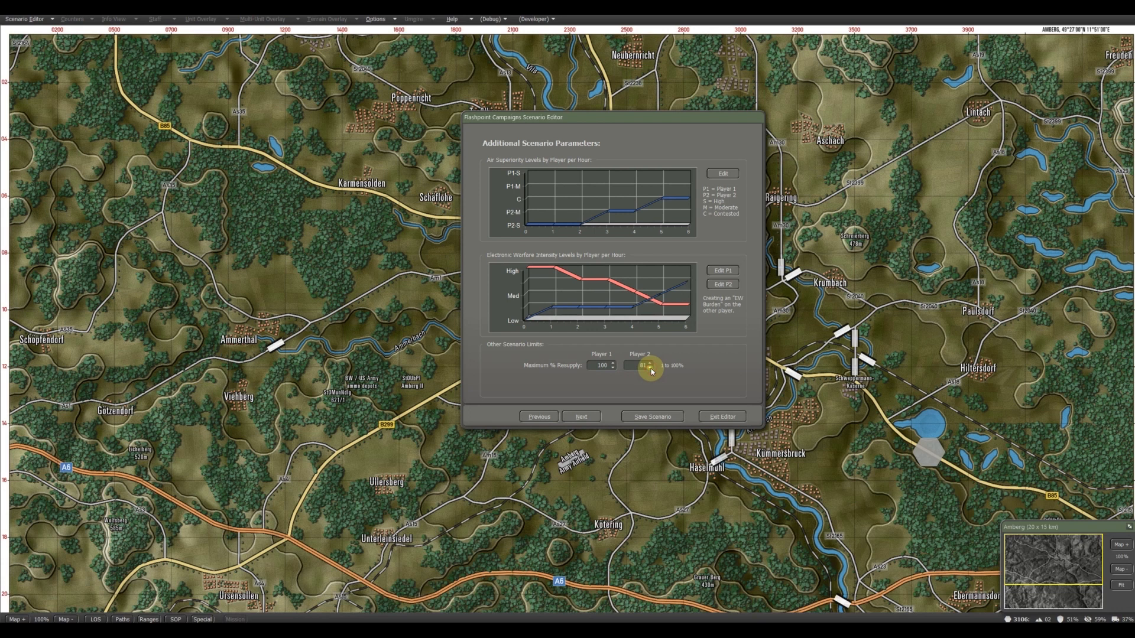